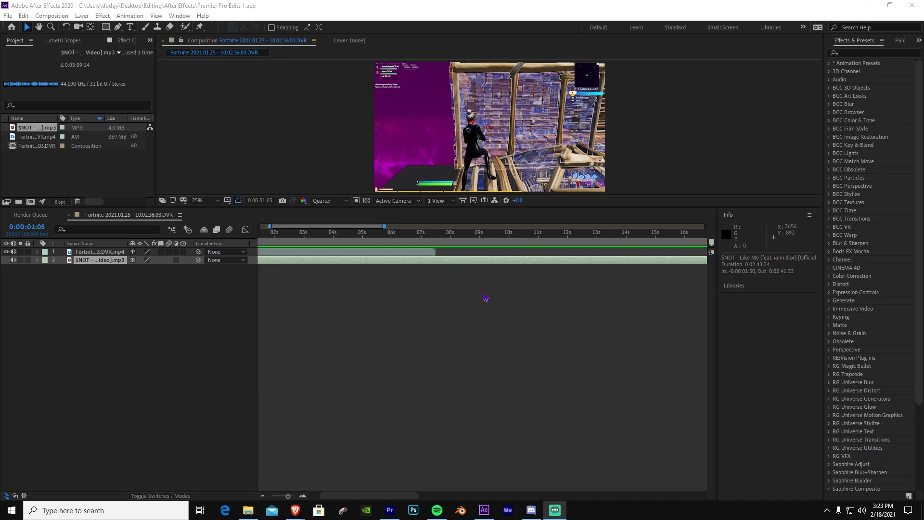
Preview the gameplay clip from the start of the composition and scrub through its opening seconds
{"action": "left_click_drag", "start_coordinate": [305, 233], "coordinate": [251, 235]}
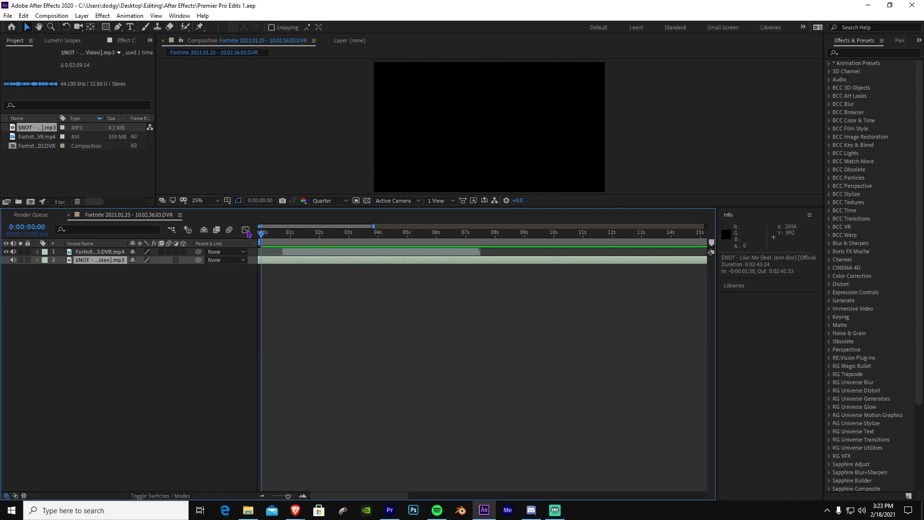
{"action": "key", "text": "space"}
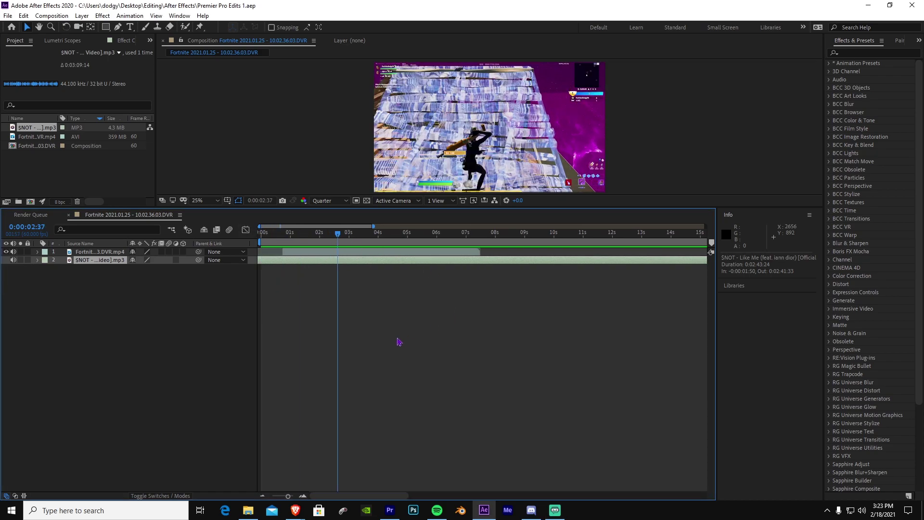
{"action": "scroll", "coordinate": [407, 343], "scroll_direction": "down", "scroll_amount": 2}
{"action": "mouse_move", "coordinate": [285, 236]}
{"action": "left_mouse_down"}
{"action": "mouse_move", "coordinate": [269, 234]}
{"action": "mouse_move", "coordinate": [316, 238]}
{"action": "mouse_move", "coordinate": [274, 248]}
{"action": "left_mouse_up"}
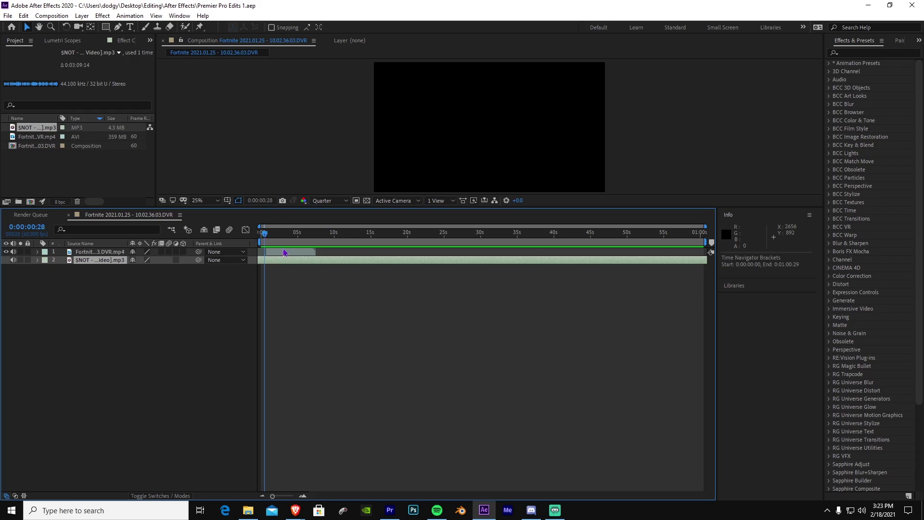
{"action": "left_click", "coordinate": [277, 280]}
{"action": "scroll", "coordinate": [298, 292], "scroll_direction": "up", "scroll_amount": 2}
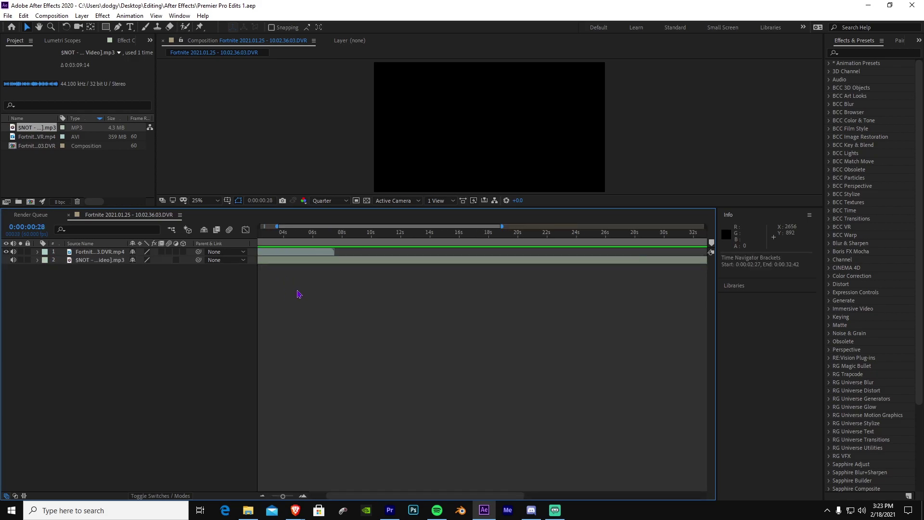
{"action": "left_click_drag", "start_coordinate": [304, 237], "coordinate": [348, 245]}
Show the audio waveforms of the Fortnite gameplay layer and the SNOT song layer
{"action": "left_click", "coordinate": [374, 252]}
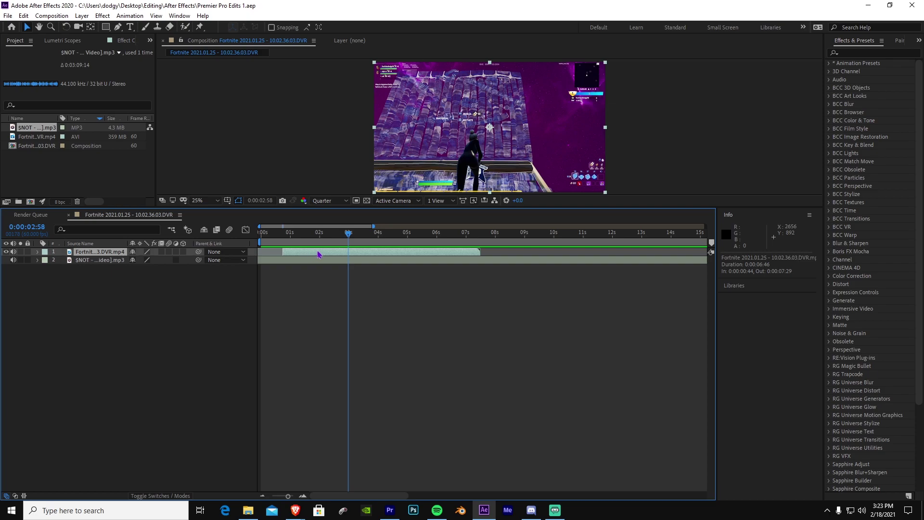
{"action": "key", "text": "l"}
{"action": "key", "text": "l"}
{"action": "left_click", "coordinate": [368, 301]}
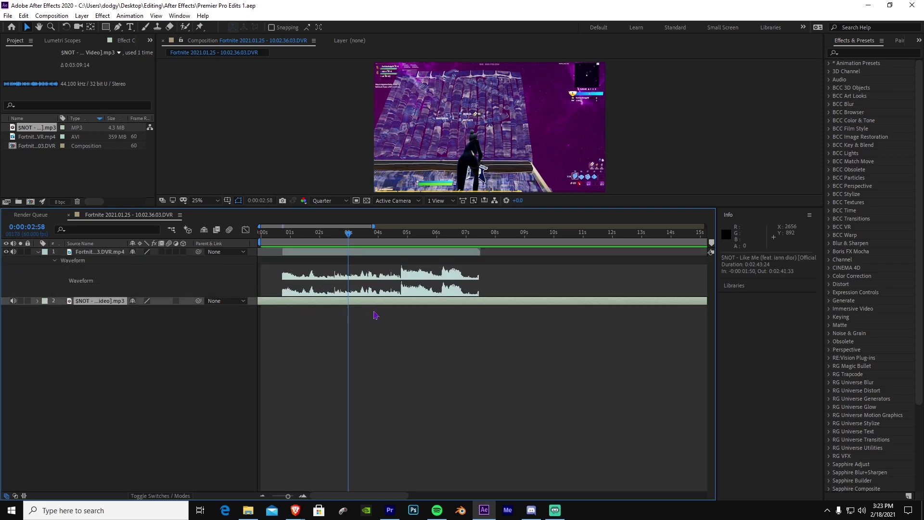
{"action": "key", "text": "l"}
{"action": "key", "text": "l"}
Split the Fortnite gameplay layer at 0:00:04:44, where the gunshot spikes in its waveform
{"action": "key", "text": "space"}
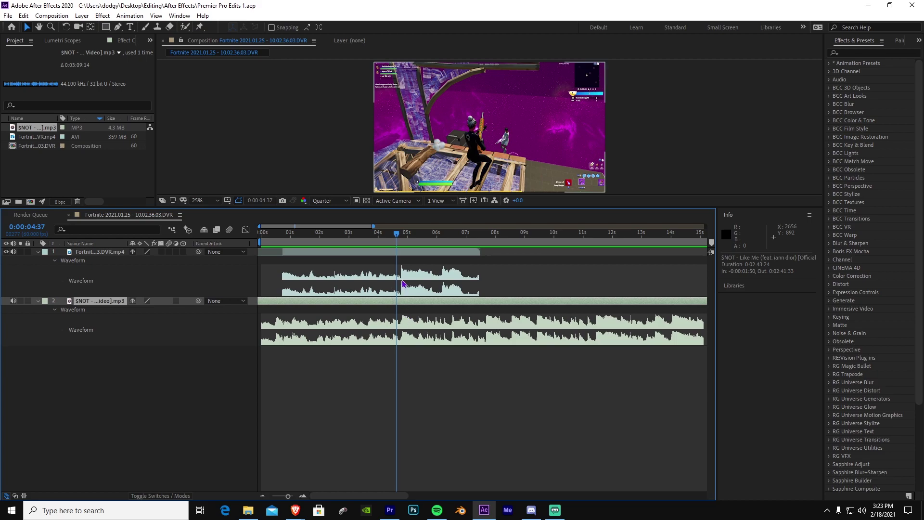
{"action": "left_click_drag", "start_coordinate": [395, 235], "coordinate": [379, 243]}
{"action": "key", "text": "space"}
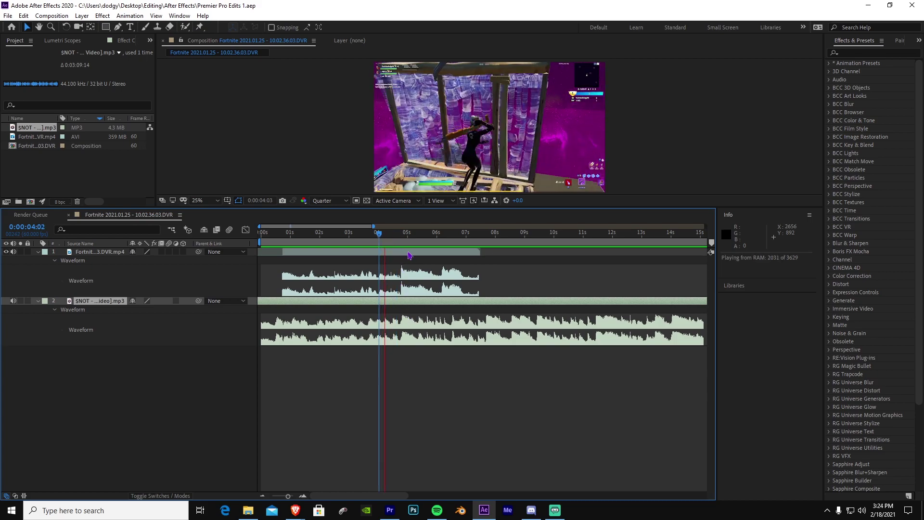
{"action": "key", "text": "space"}
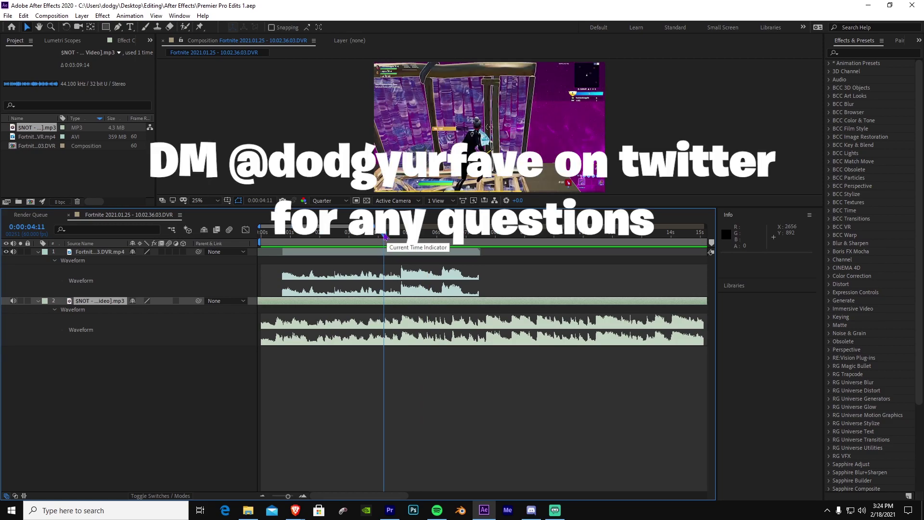
{"action": "left_click_drag", "start_coordinate": [385, 235], "coordinate": [402, 244]}
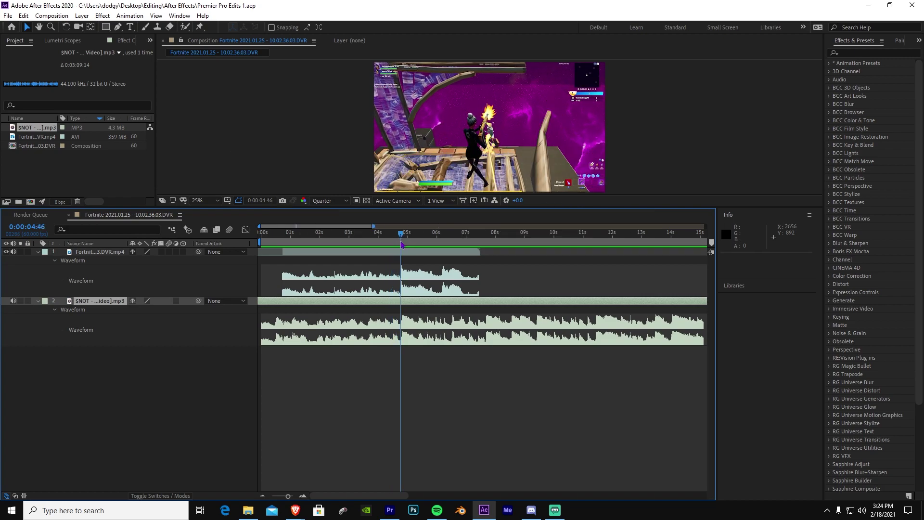
{"action": "key", "text": "Left"}
{"action": "key", "text": "Page_Up"}
{"action": "key", "text": "Page_Up"}
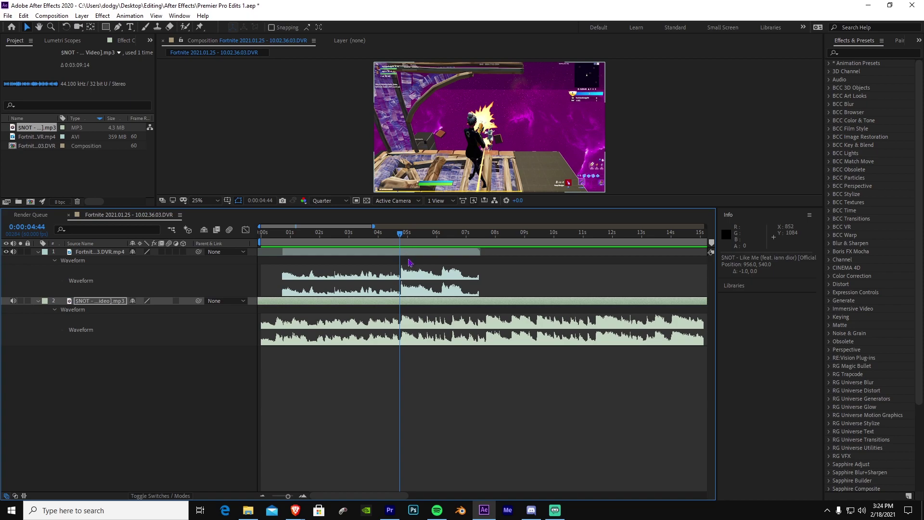
{"action": "key", "text": "ctrl+shift+d"}
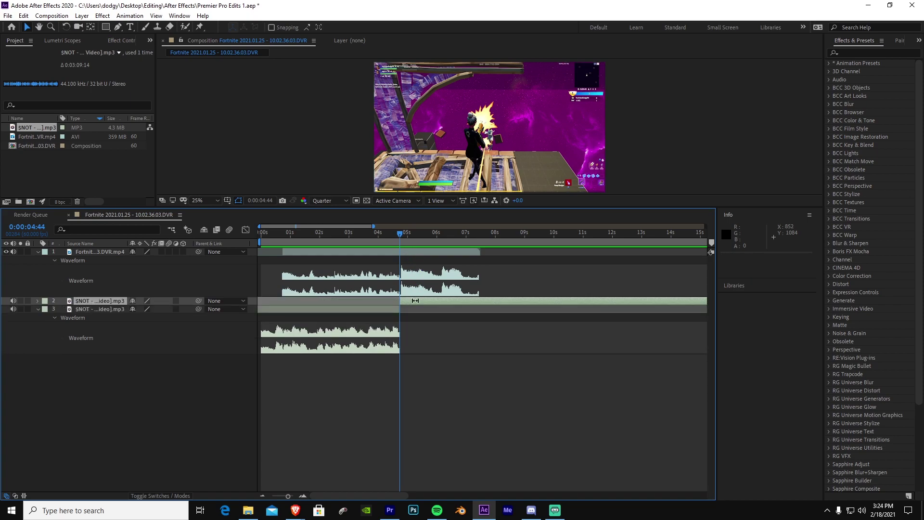
{"action": "key", "text": "ctrl+z"}
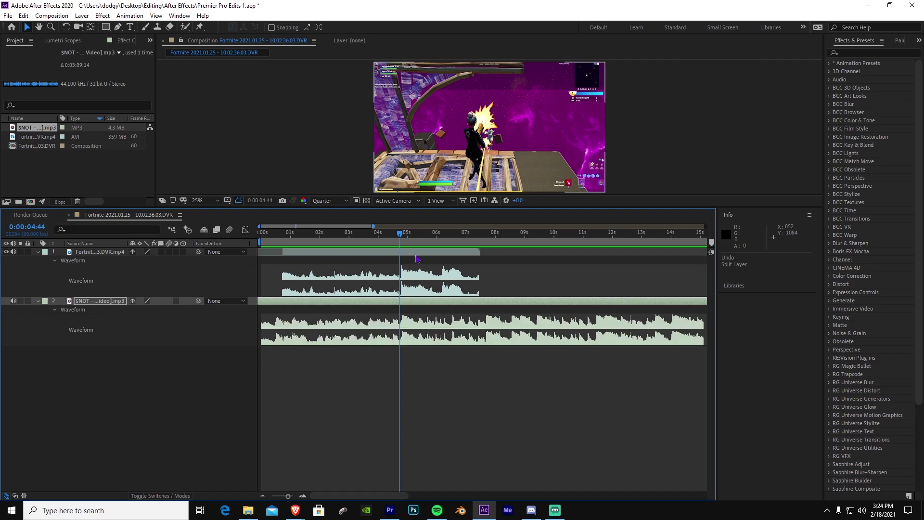
{"action": "left_click", "coordinate": [394, 254]}
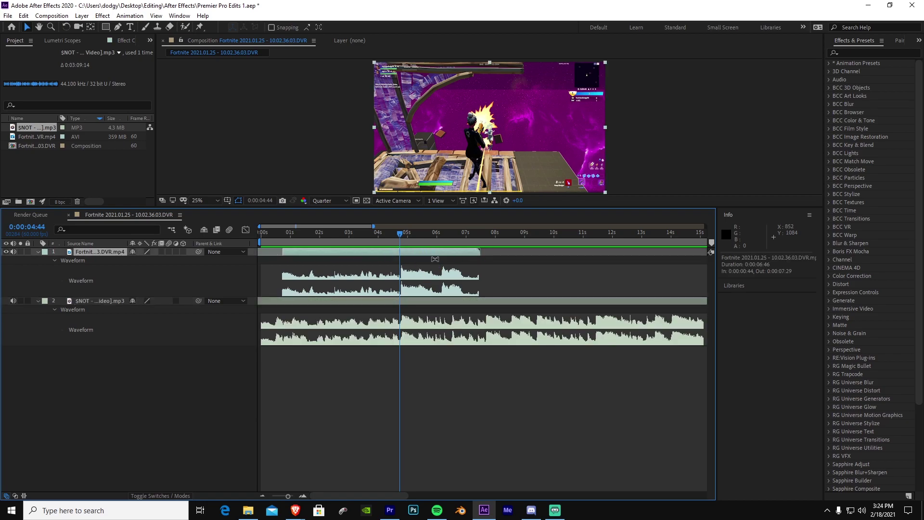
{"action": "key", "text": "ctrl+shift+d"}
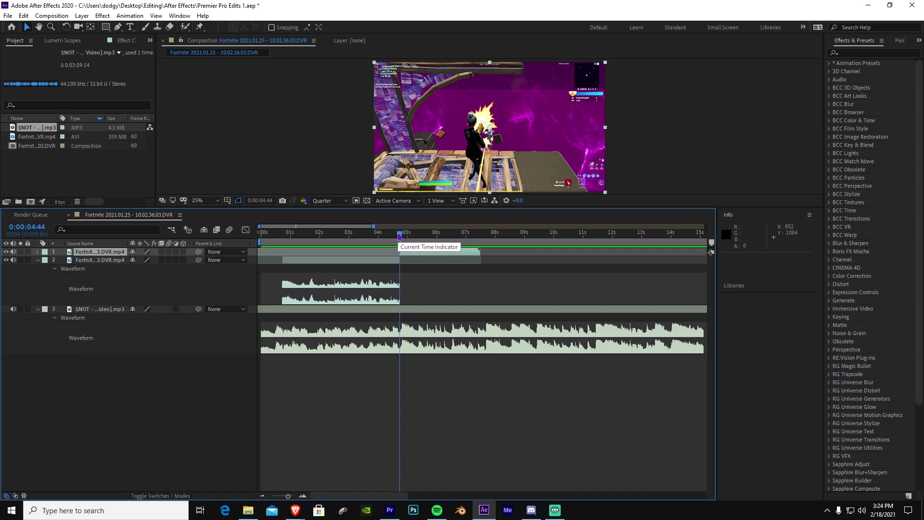
Split the earlier gameplay piece again at 0:00:04:12, shortly before the shot
{"action": "left_click_drag", "start_coordinate": [400, 236], "coordinate": [380, 239]}
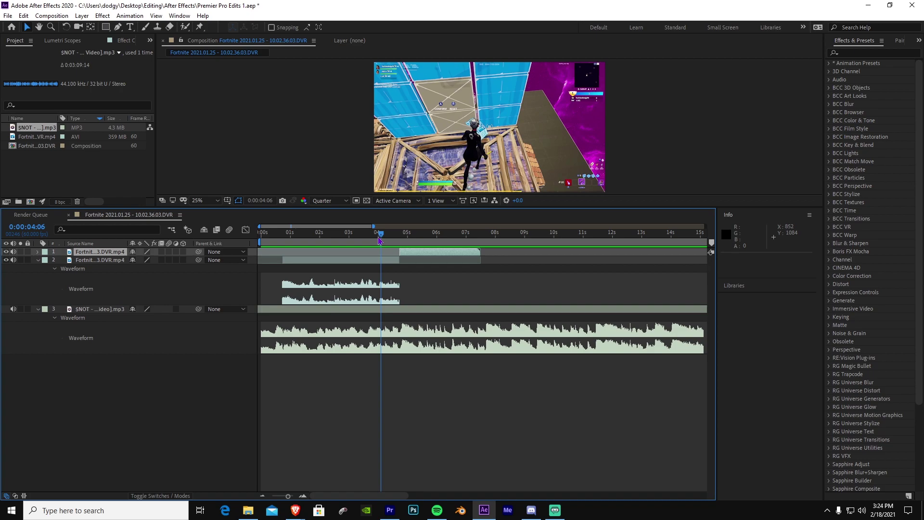
{"action": "key", "text": "space"}
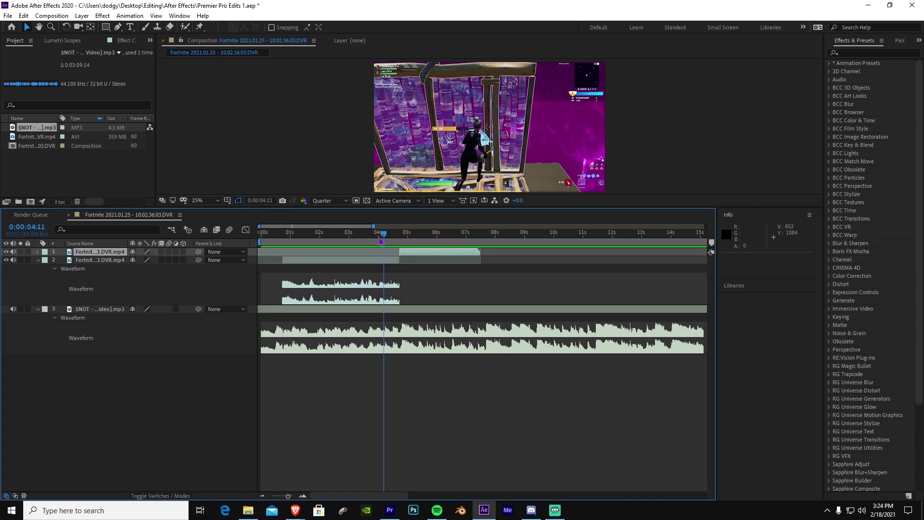
{"action": "left_click", "coordinate": [390, 261]}
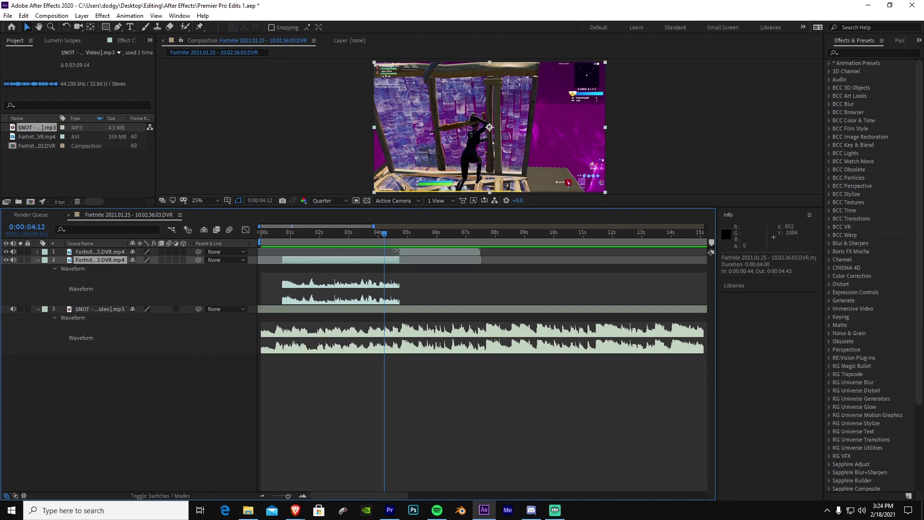
{"action": "key", "text": "ctrl+shift+d"}
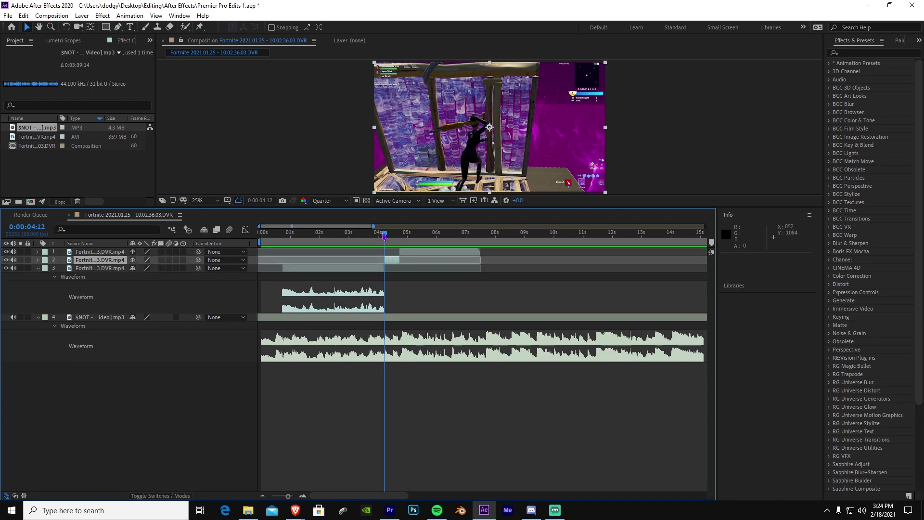
Preview the cuts, trim the last gameplay piece to end at 0:00:05:56, and save the project
{"action": "left_click_drag", "start_coordinate": [385, 234], "coordinate": [375, 263]}
{"action": "key", "text": "space"}
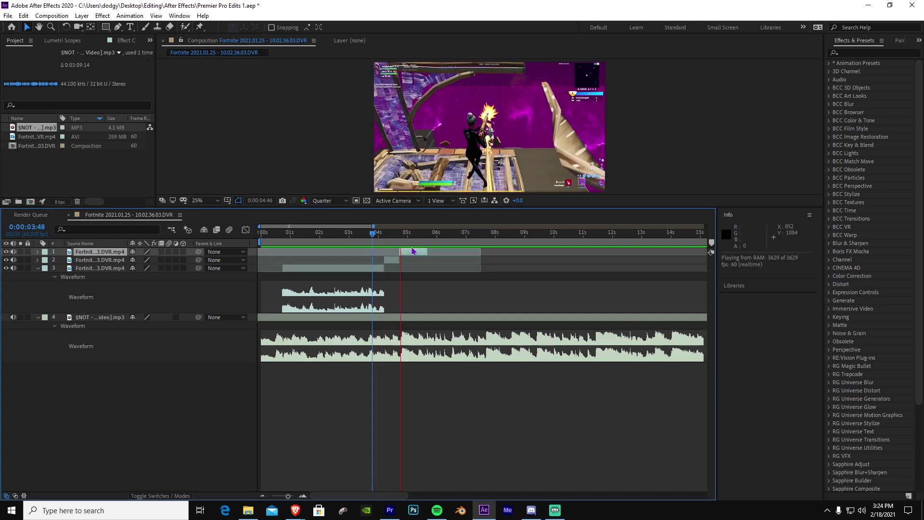
{"action": "key", "text": "space"}
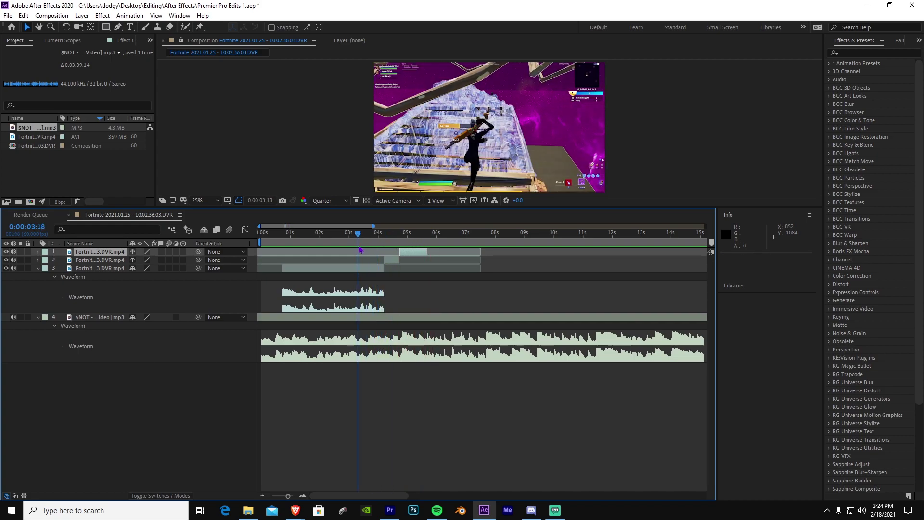
{"action": "left_click_drag", "start_coordinate": [427, 253], "coordinate": [434, 253]}
{"action": "key", "text": "ctrl+s"}
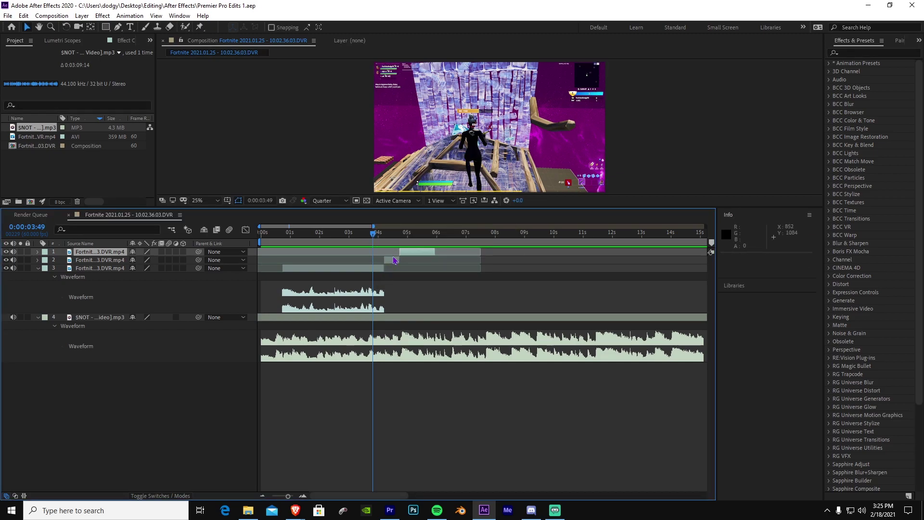
Enable time remapping on the short middle gameplay piece with keyframes at 0:00:04:12 and 0:00:04:44
{"action": "left_click", "coordinate": [390, 234]}
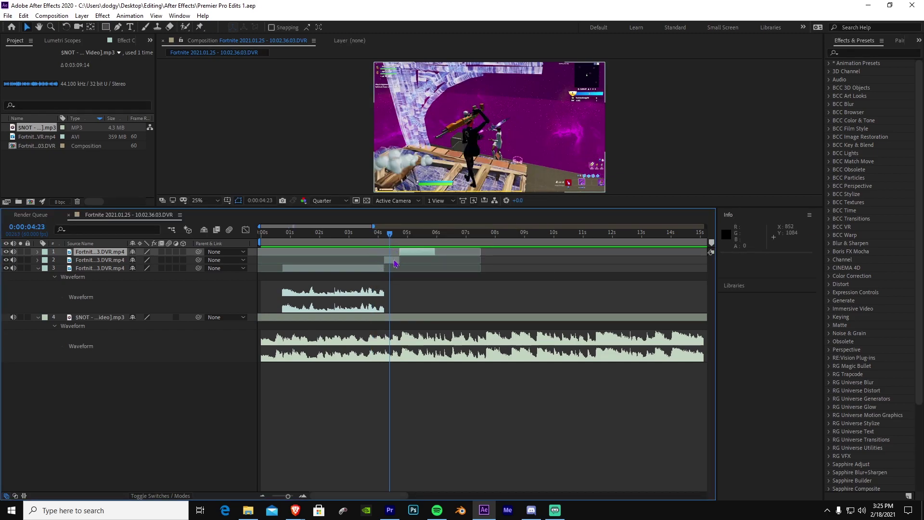
{"action": "left_click", "coordinate": [393, 259]}
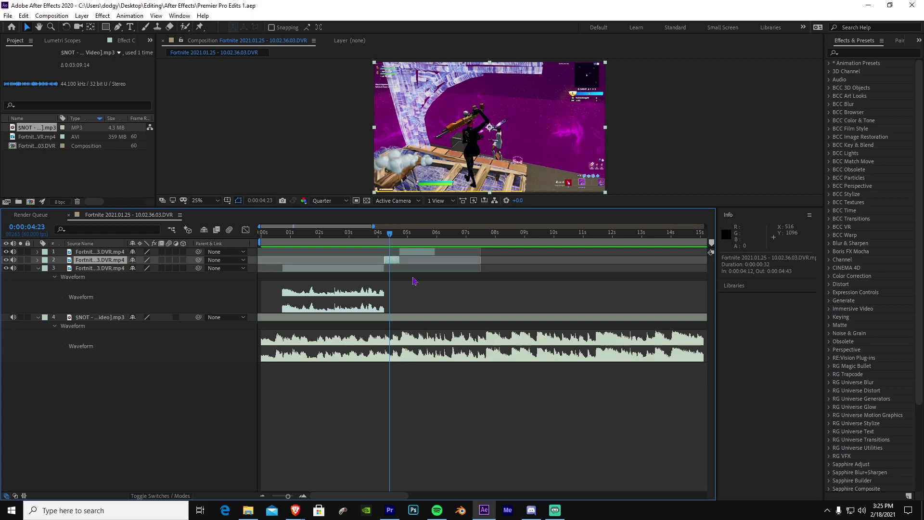
{"action": "key", "text": "ctrl+alt+t"}
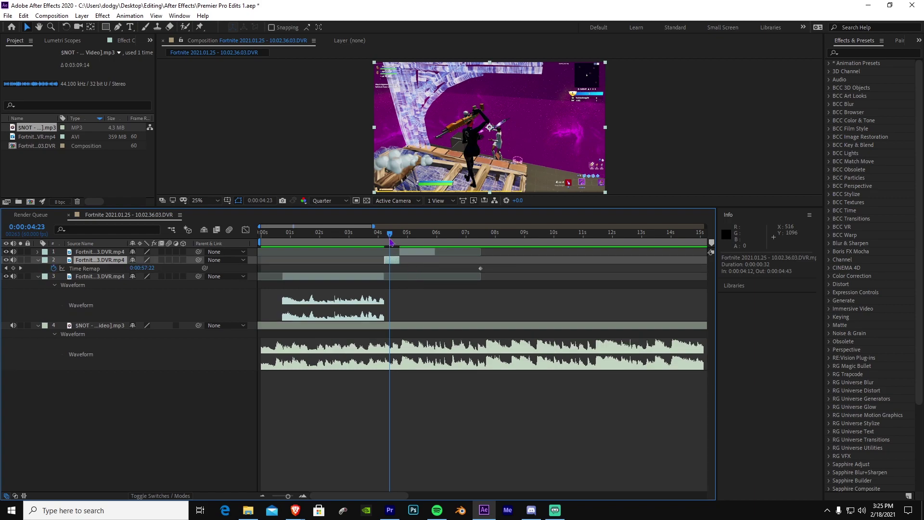
{"action": "scroll", "coordinate": [386, 274], "scroll_direction": "up", "scroll_amount": 3}
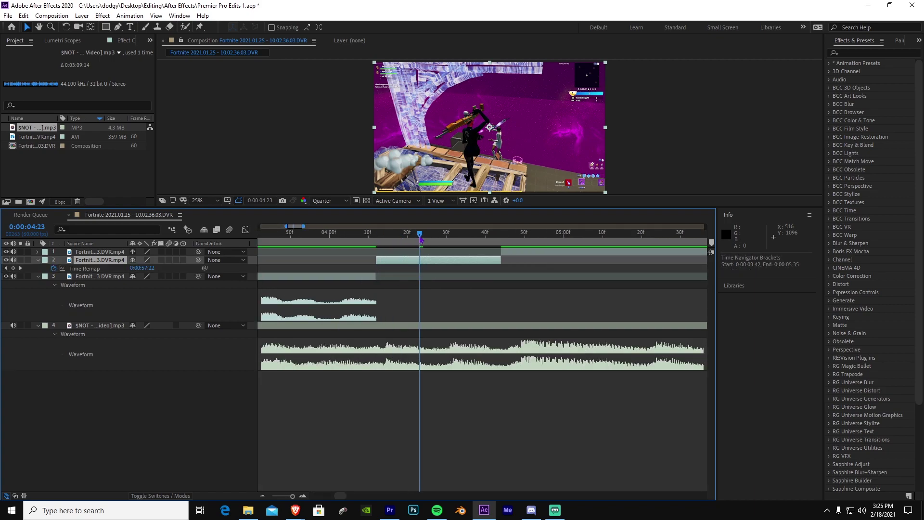
{"action": "left_click_drag", "start_coordinate": [418, 236], "coordinate": [378, 252]}
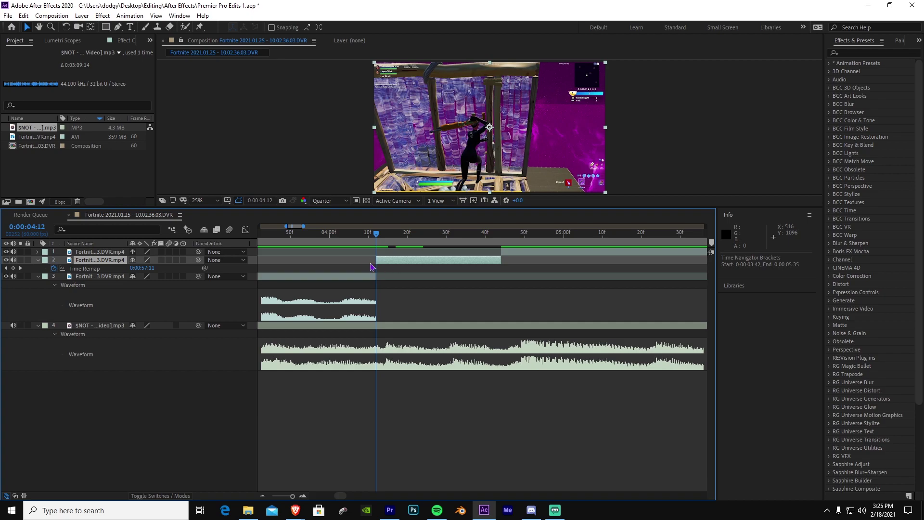
{"action": "left_click", "coordinate": [13, 268]}
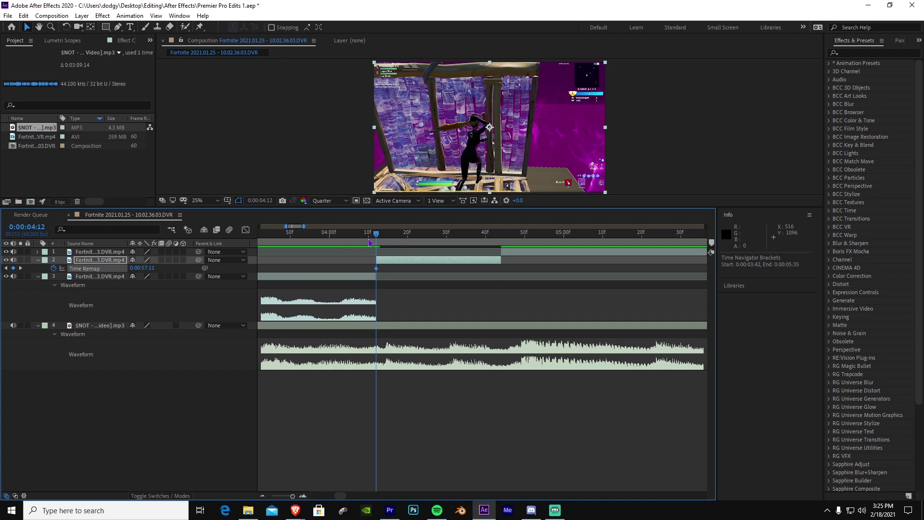
{"action": "key", "text": "space"}
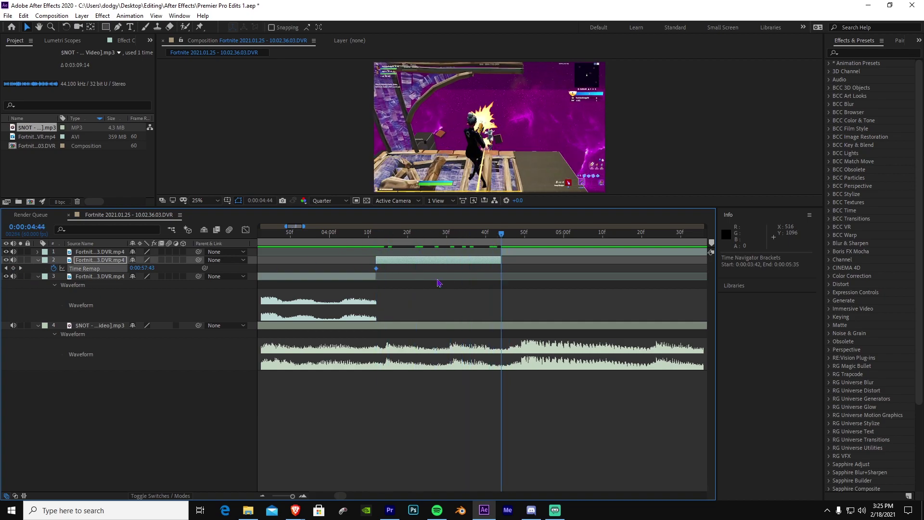
Enable time remapping on the last gameplay piece with keyframes at 0:00:04:44 and 0:00:05:57
{"action": "left_click", "coordinate": [517, 252]}
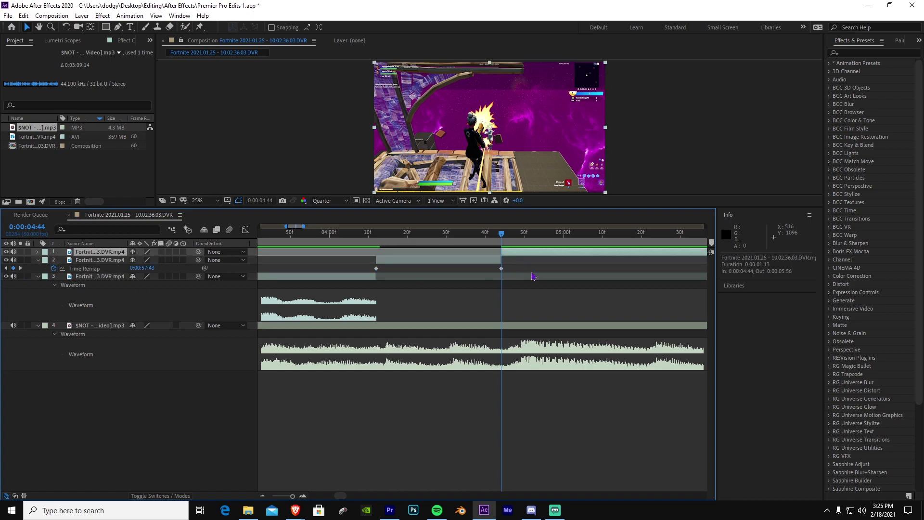
{"action": "scroll", "coordinate": [534, 267], "scroll_direction": "down", "scroll_amount": 2}
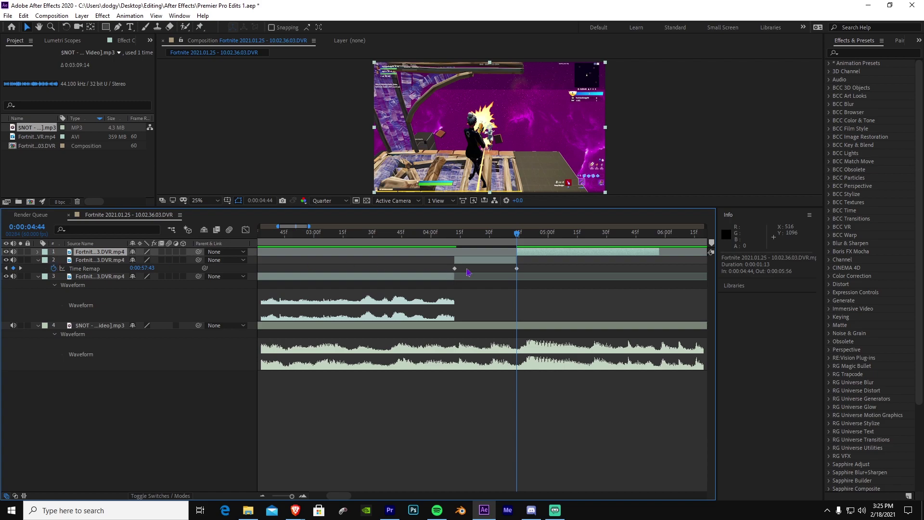
{"action": "key", "text": "ctrl+alt+t"}
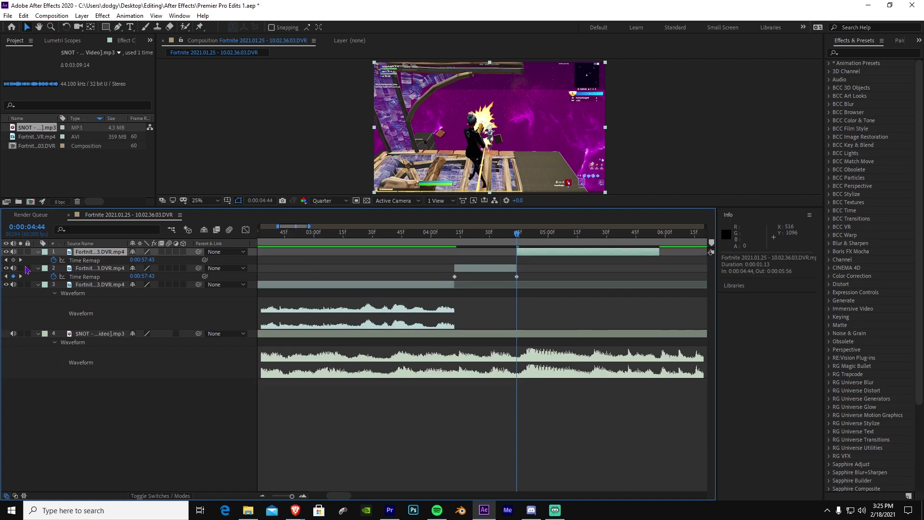
{"action": "key", "text": "space"}
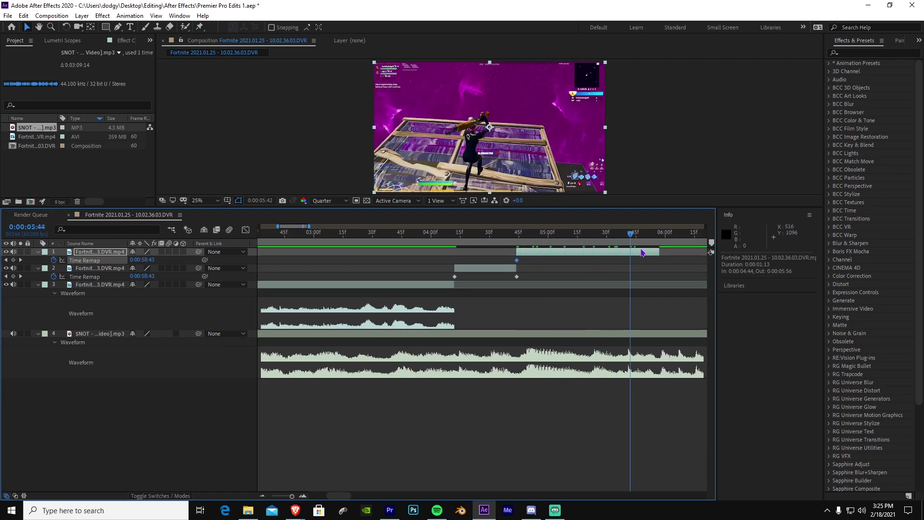
{"action": "key", "text": "Page_Up"}
{"action": "key", "text": "Page_Up"}
{"action": "key", "text": "Page_Down"}
{"action": "key", "text": "Page_Down"}
{"action": "key", "text": "Page_Up"}
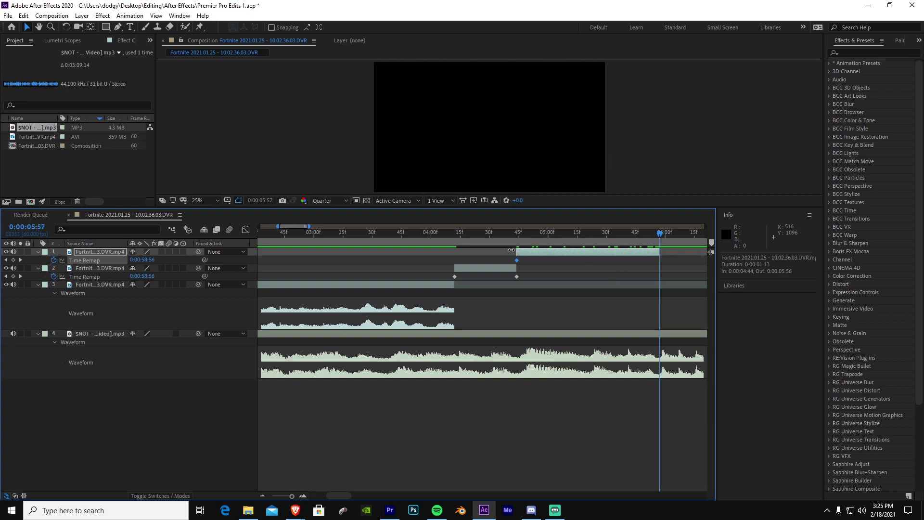
{"action": "left_click", "coordinate": [14, 260]}
{"action": "key", "text": "Page_Up"}
{"action": "key", "text": "Page_Up"}
{"action": "key", "text": "Page_Up"}
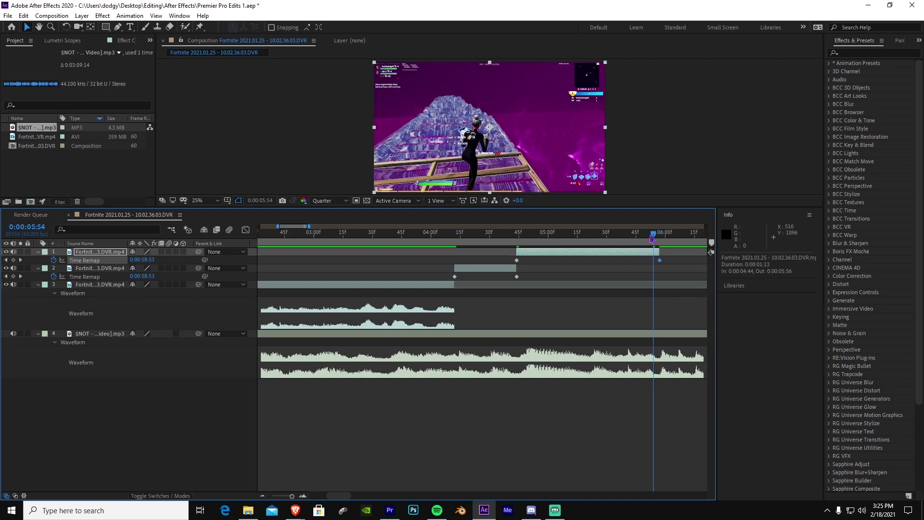
Save the project and review the footage around the cuts at 0:00:04:12 and 0:00:04:44
{"action": "left_click_drag", "start_coordinate": [652, 240], "coordinate": [516, 268]}
{"action": "key", "text": "ctrl+s"}
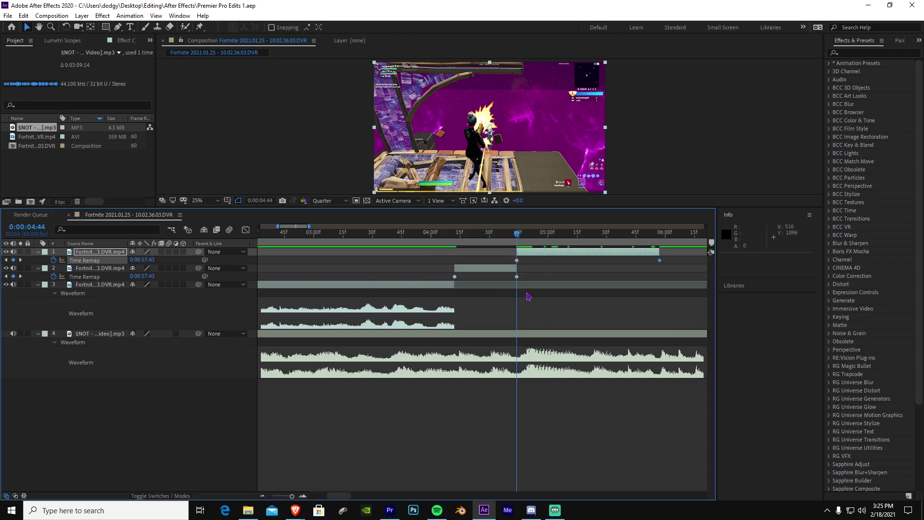
{"action": "left_click_drag", "start_coordinate": [517, 240], "coordinate": [439, 268]}
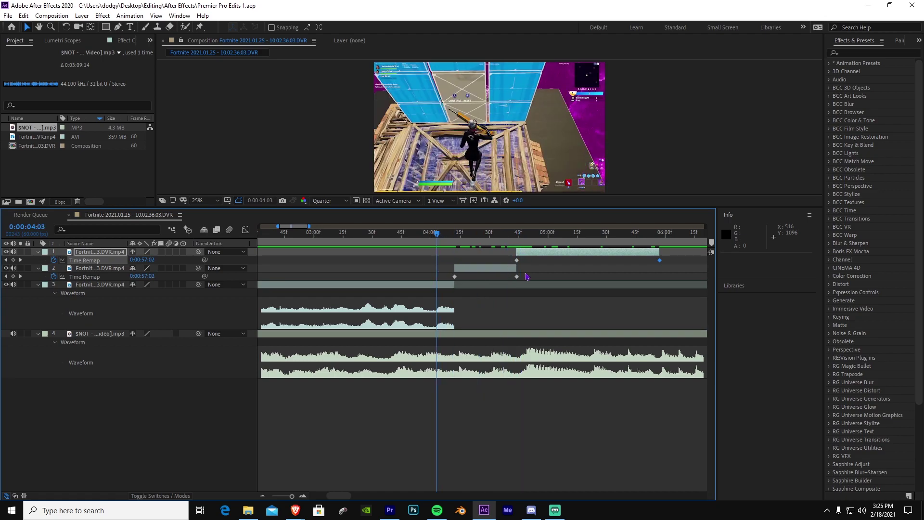
{"action": "left_click", "coordinate": [486, 239]}
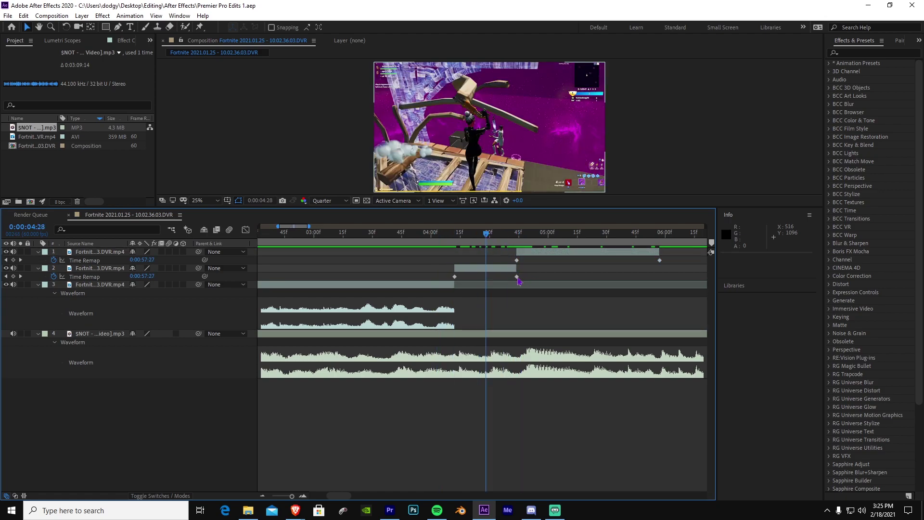
Apply Easy Ease to the middle gameplay piece's two time remap keyframes and show their curve in the graph editor
{"action": "left_click_drag", "start_coordinate": [528, 272], "coordinate": [445, 284]}
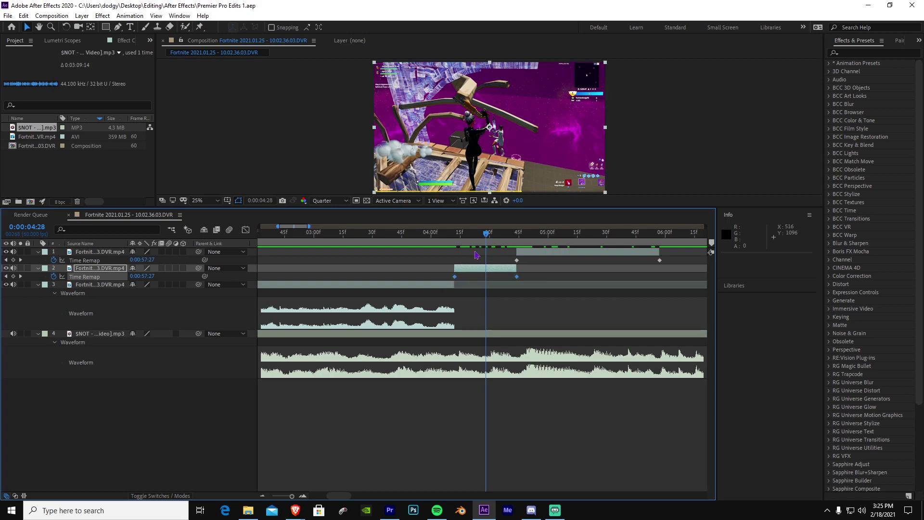
{"action": "key", "text": "F9"}
{"action": "left_click", "coordinate": [246, 230]}
{"action": "left_click", "coordinate": [490, 246]}
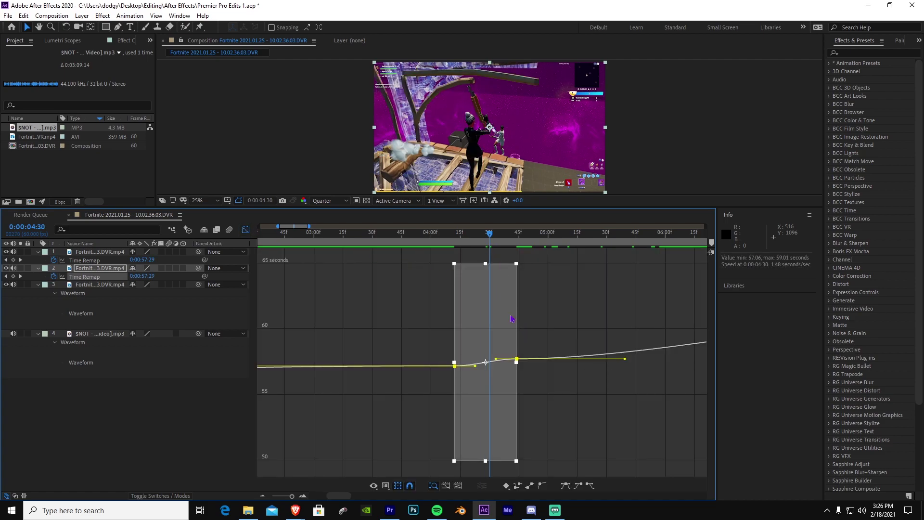
{"action": "left_click", "coordinate": [538, 391]}
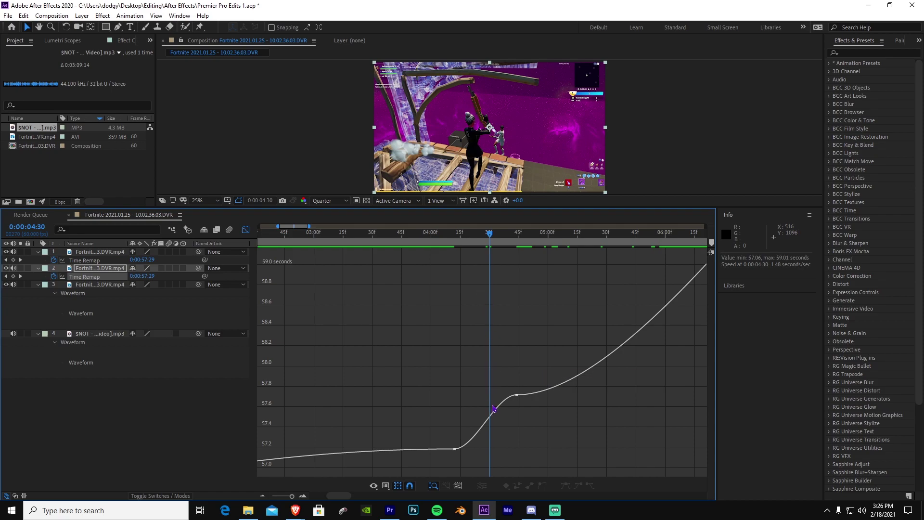
Reshape the middle piece's time remap curve to be fast at both ends and slower in between, and preview it
{"action": "scroll", "coordinate": [492, 408], "scroll_direction": "up", "scroll_amount": 2}
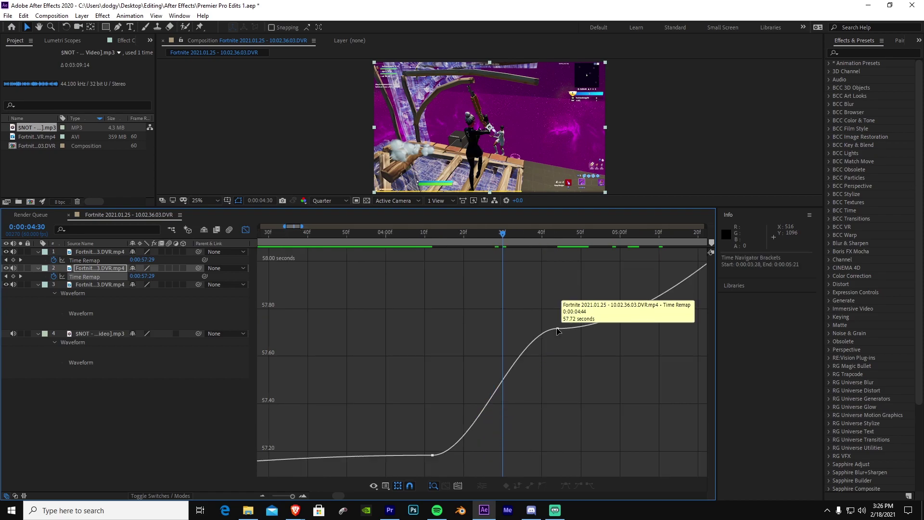
{"action": "left_click", "coordinate": [557, 330]}
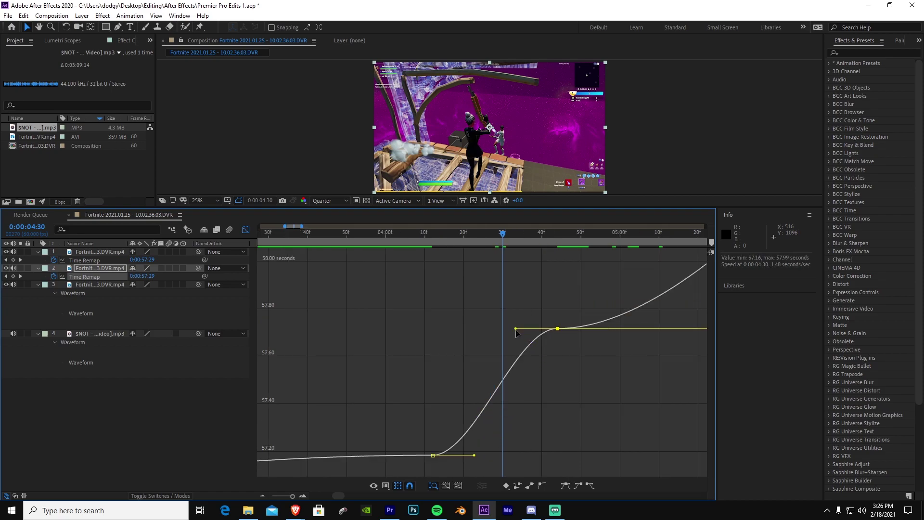
{"action": "left_click_drag", "start_coordinate": [516, 331], "coordinate": [554, 387]}
{"action": "left_click_drag", "start_coordinate": [474, 456], "coordinate": [453, 401]}
{"action": "left_click_drag", "start_coordinate": [555, 388], "coordinate": [547, 389]}
{"action": "left_click_drag", "start_coordinate": [490, 248], "coordinate": [395, 246]}
{"action": "key", "text": "space"}
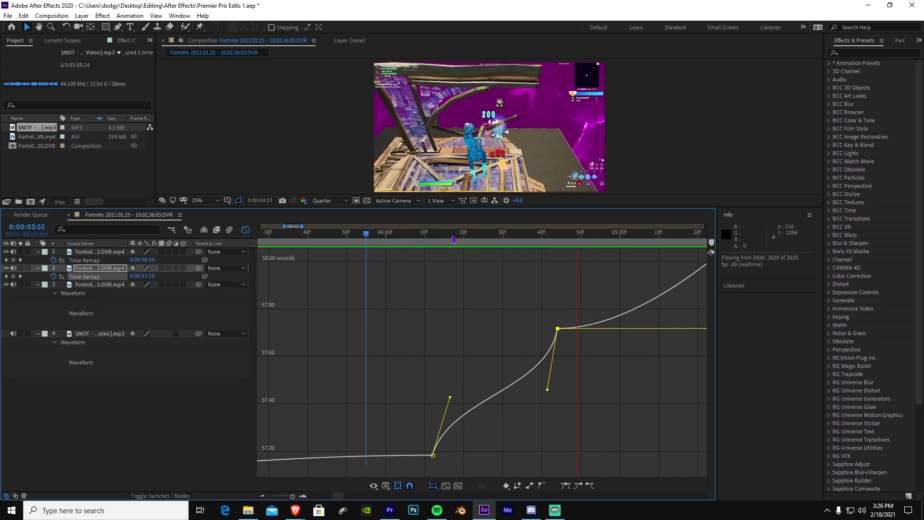
{"action": "key", "text": "space"}
Steepen both ends of the middle piece's speed curve further, preview the ramp, and close the graph editor
{"action": "left_click_drag", "start_coordinate": [450, 398], "coordinate": [450, 374]}
{"action": "left_click_drag", "start_coordinate": [548, 390], "coordinate": [551, 404]}
{"action": "key", "text": "space"}
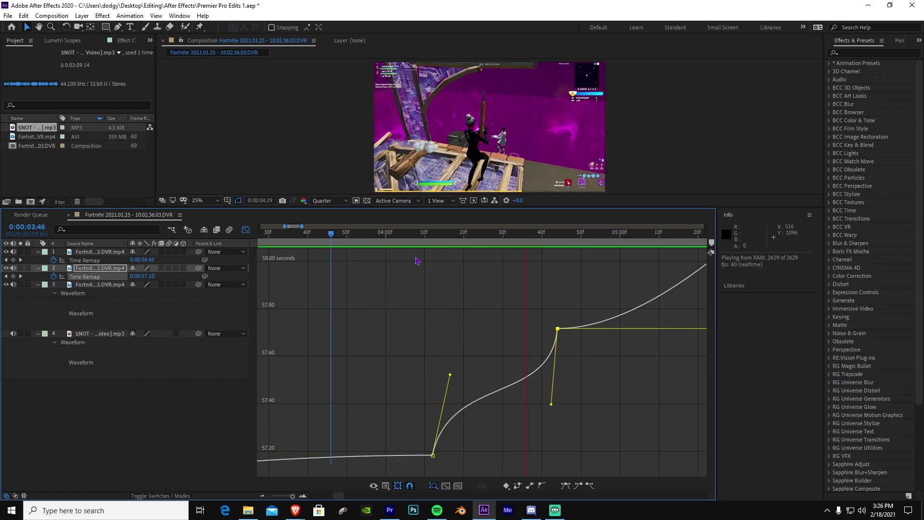
{"action": "left_click", "coordinate": [456, 243]}
{"action": "left_click", "coordinate": [245, 230]}
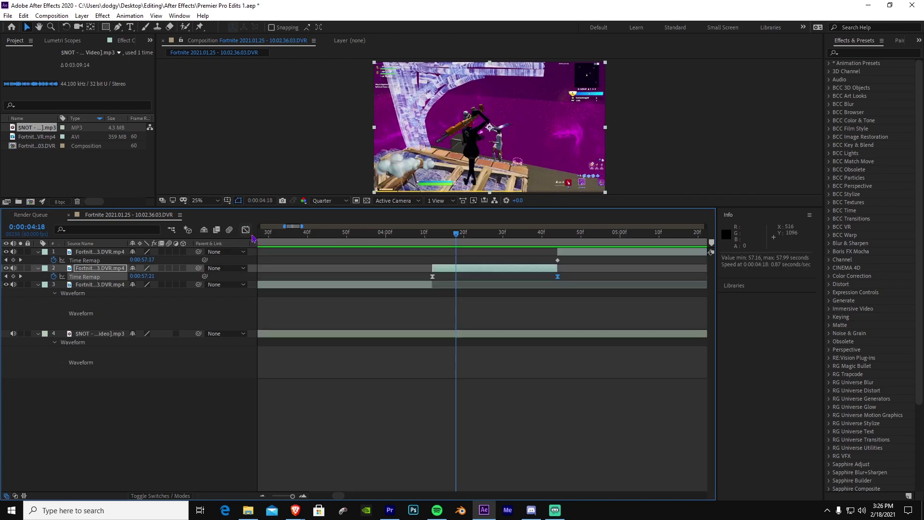
Apply Easy Ease to the last gameplay piece's time remap keyframes at 0:00:04:44 and 0:00:05:57 and show their curve in the graph editor
{"action": "left_click", "coordinate": [506, 243]}
{"action": "key", "text": "semicolon"}
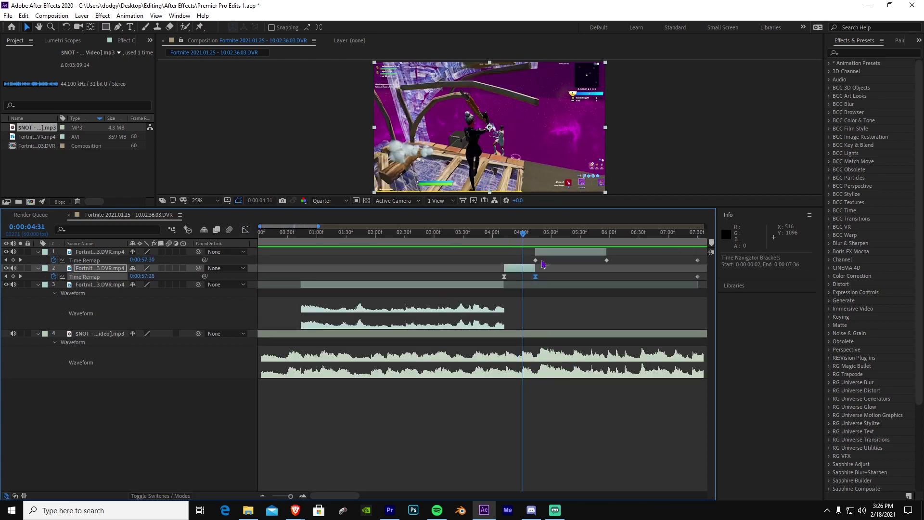
{"action": "left_click", "coordinate": [558, 245]}
{"action": "left_click_drag", "start_coordinate": [612, 256], "coordinate": [534, 276]}
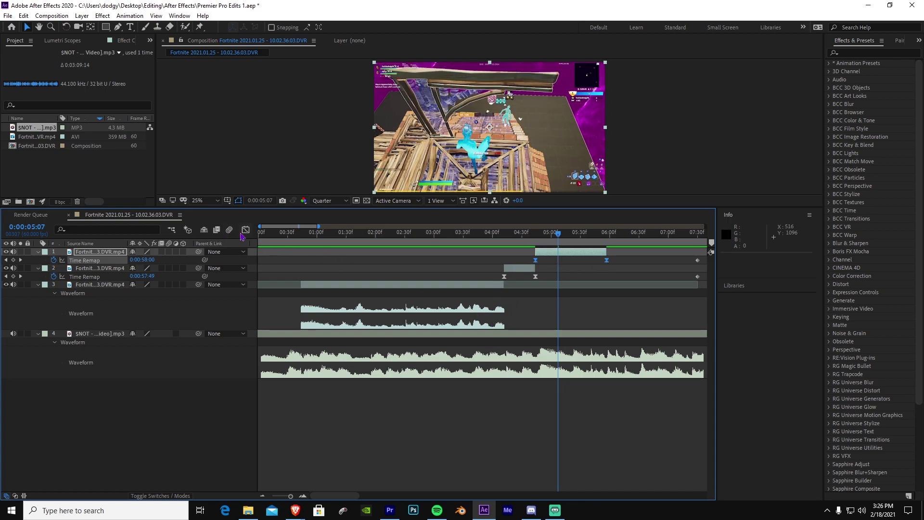
{"action": "left_click", "coordinate": [246, 230]}
{"action": "left_click_drag", "start_coordinate": [556, 248], "coordinate": [552, 249]}
{"action": "left_click", "coordinate": [559, 339]}
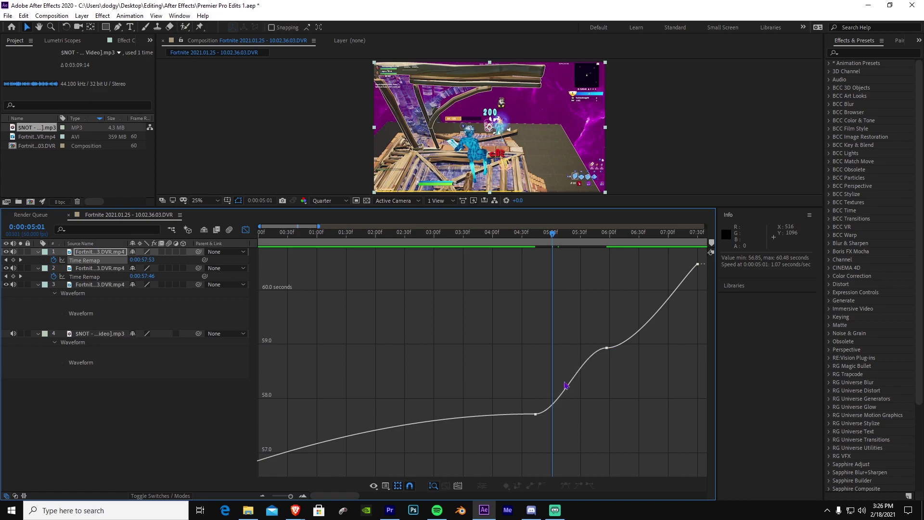
Reshape the last piece's time remap curve to rise steeply from 0:00:04:44 and flatten toward 0:00:05:57, and save the project
{"action": "scroll", "coordinate": [537, 415], "scroll_direction": "up", "scroll_amount": 1}
{"action": "mouse_move", "coordinate": [535, 433]}
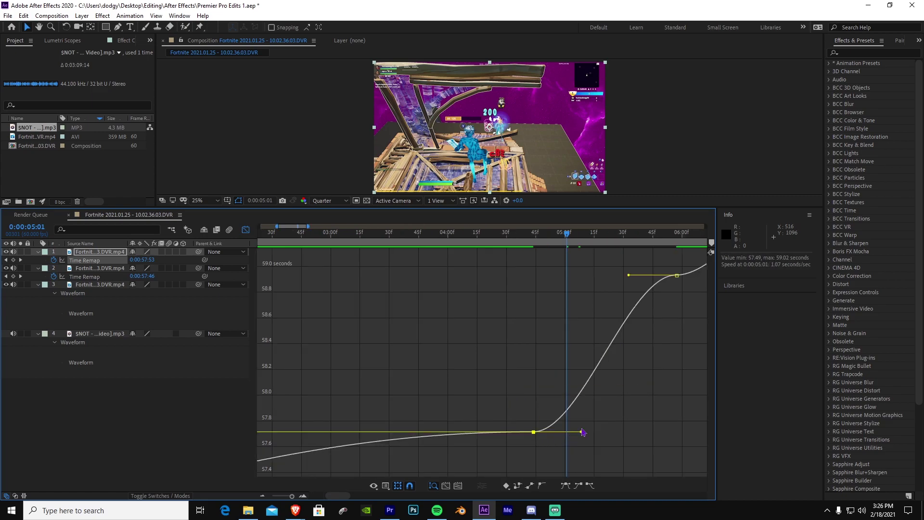
{"action": "scroll", "coordinate": [641, 388], "scroll_direction": "down", "scroll_amount": 2}
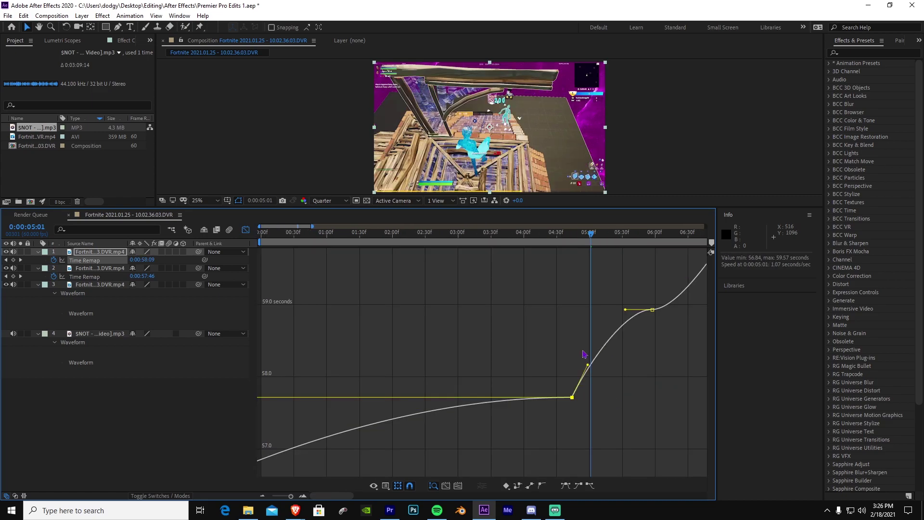
{"action": "left_click_drag", "start_coordinate": [599, 400], "coordinate": [573, 328]}
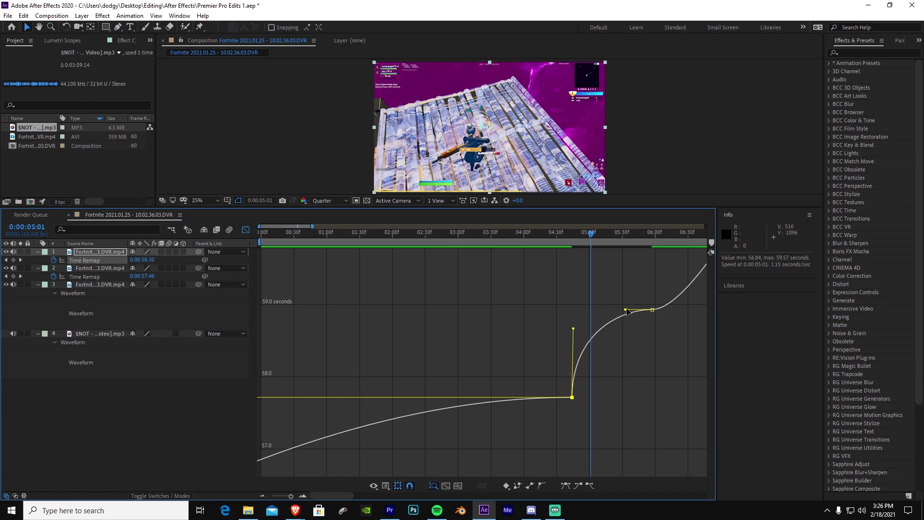
{"action": "left_click_drag", "start_coordinate": [627, 312], "coordinate": [596, 331]}
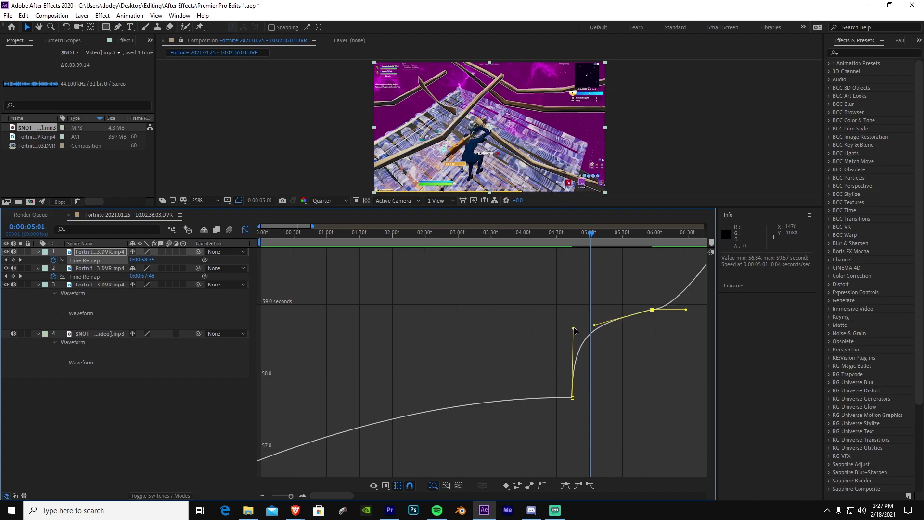
{"action": "left_click_drag", "start_coordinate": [574, 329], "coordinate": [579, 332]}
{"action": "key", "text": "ctrl+s"}
Lower the last piece's ramp-end keyframe to about 58.5 seconds at about 0:00:06:00, soften the initial rise, preview, and save
{"action": "left_click_drag", "start_coordinate": [590, 234], "coordinate": [567, 259]}
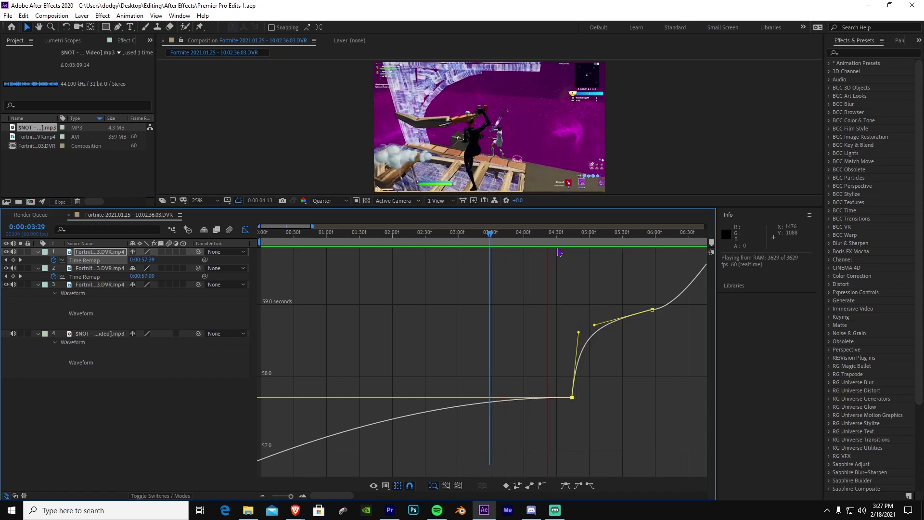
{"action": "left_click", "coordinate": [514, 244]}
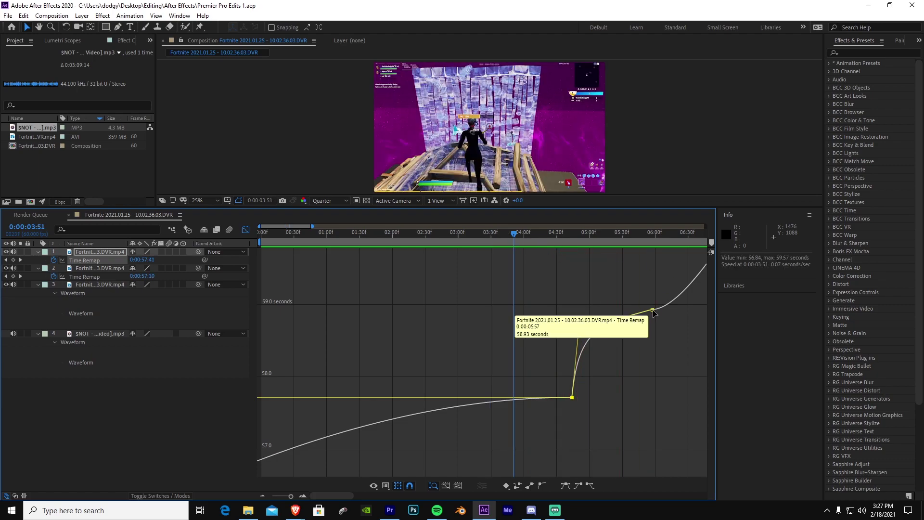
{"action": "left_click_drag", "start_coordinate": [653, 313], "coordinate": [658, 347]}
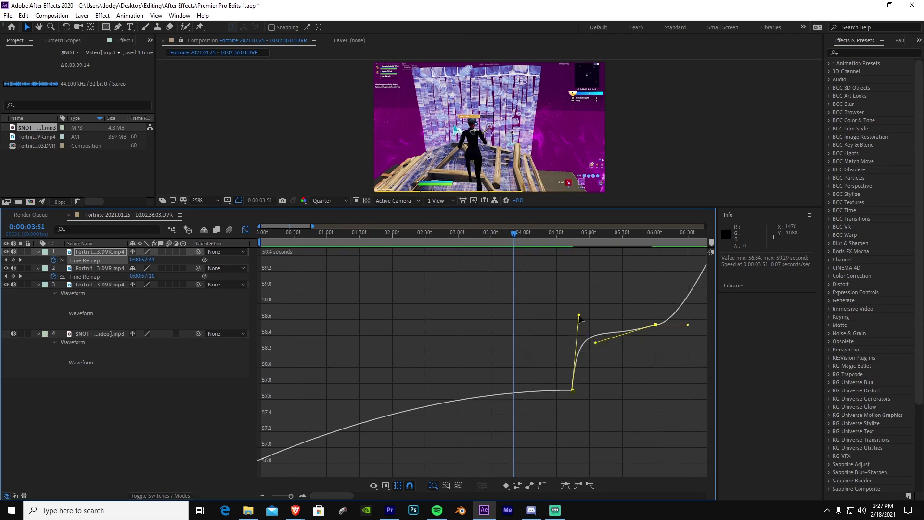
{"action": "left_click_drag", "start_coordinate": [578, 319], "coordinate": [591, 334]}
{"action": "key", "text": "space"}
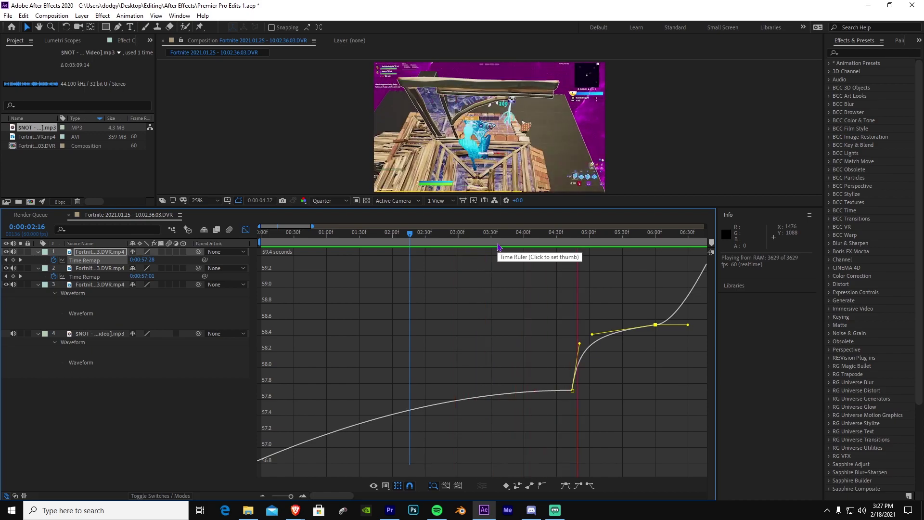
{"action": "left_click", "coordinate": [478, 246]}
{"action": "key", "text": "ctrl+s"}
{"action": "scroll", "coordinate": [541, 335], "scroll_direction": "down", "scroll_amount": 2}
{"action": "key", "text": "Page_Up"}
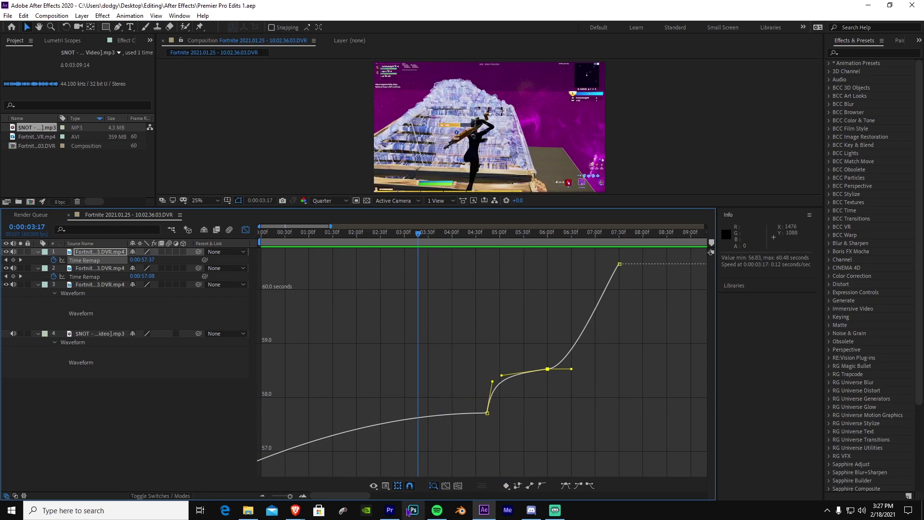
Switch to Premiere Pro, locate Replace With After Effects Composition for the first clip on V1, and return to After Effects
{"action": "left_click", "coordinate": [389, 510]}
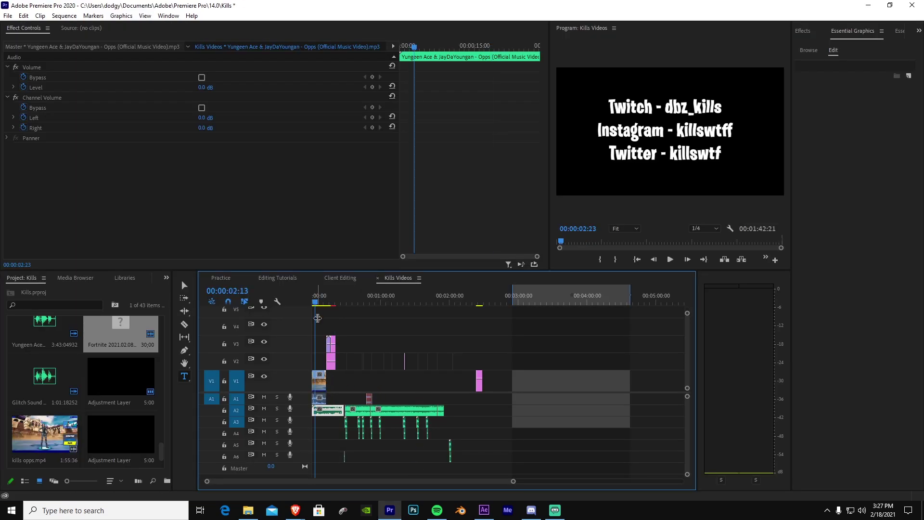
{"action": "left_click", "coordinate": [319, 385]}
{"action": "right_click", "coordinate": [321, 384]}
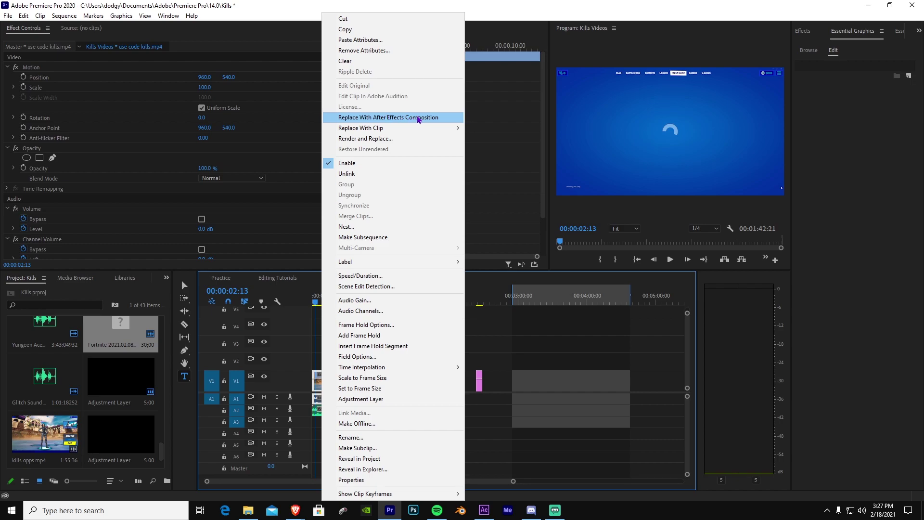
{"action": "left_click", "coordinate": [421, 119]}
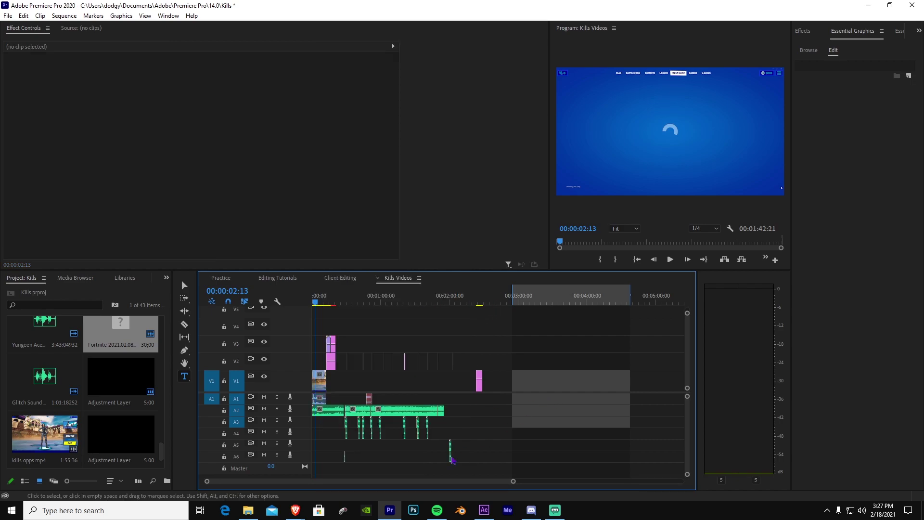
{"action": "left_click", "coordinate": [484, 510]}
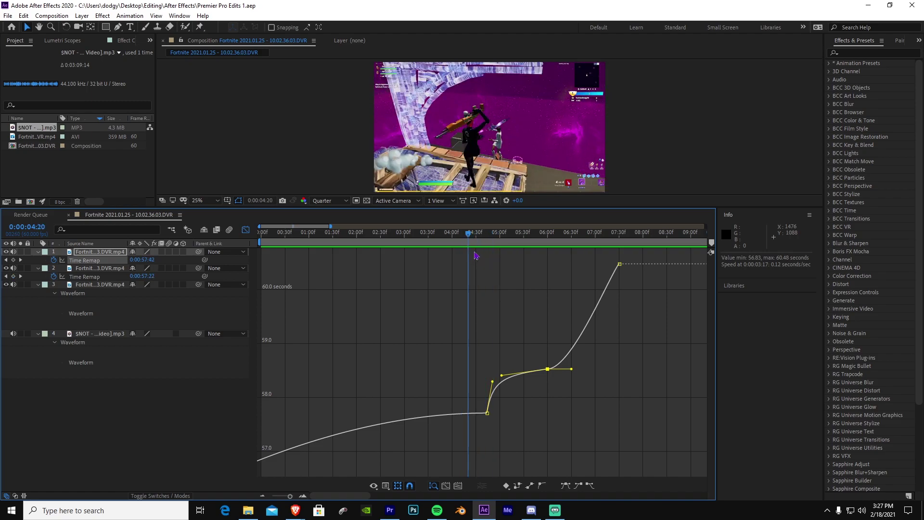
Preview the shot, move the last piece's ramp-end keyframe to about 0:00:05:42 and 58.8 seconds, and steepen the initial rise
{"action": "key", "text": "space"}
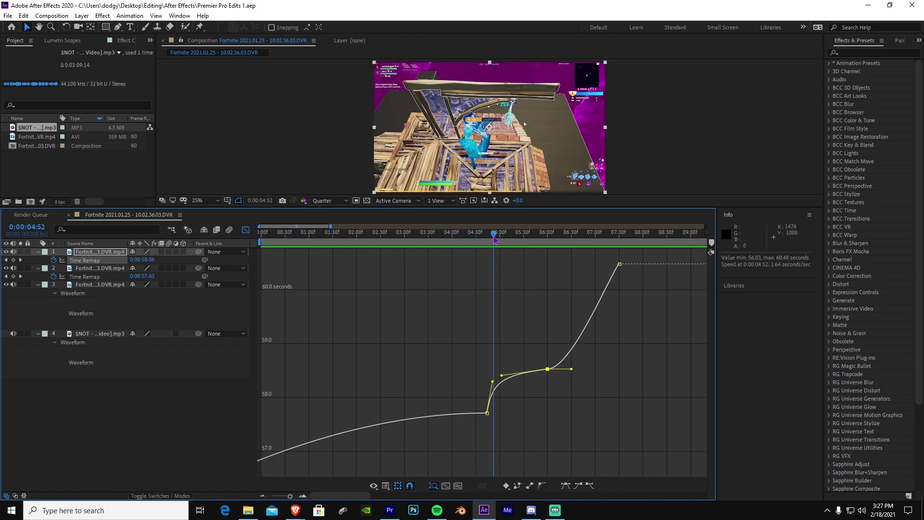
{"action": "left_click_drag", "start_coordinate": [495, 239], "coordinate": [394, 246]}
{"action": "left_click_drag", "start_coordinate": [446, 234], "coordinate": [416, 245]}
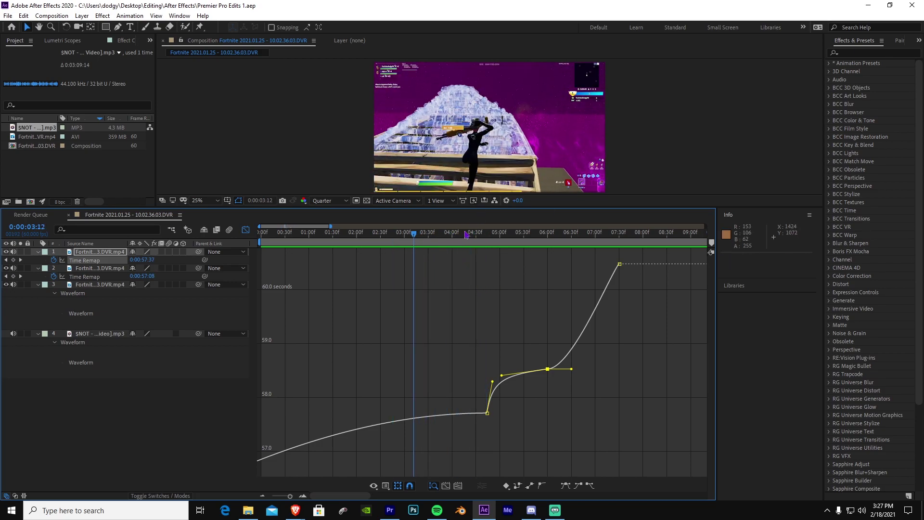
{"action": "key", "text": "space"}
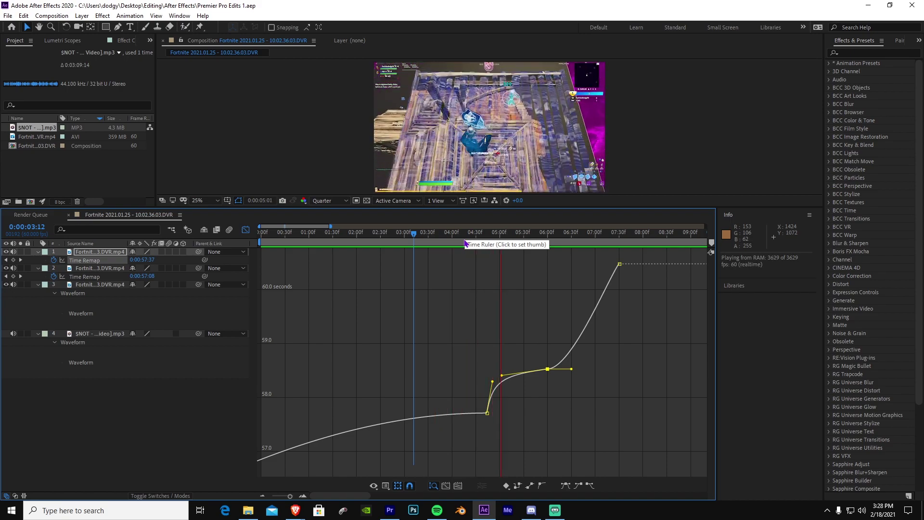
{"action": "left_click", "coordinate": [476, 241]}
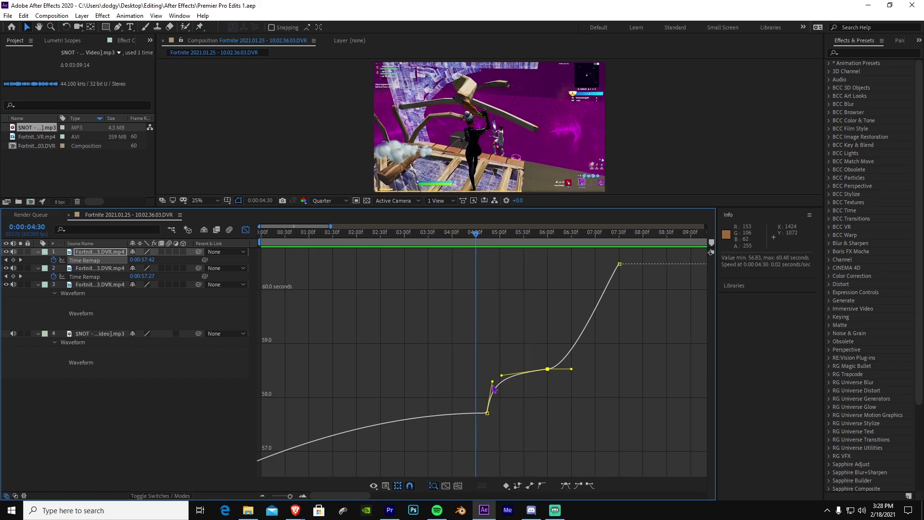
{"action": "left_click_drag", "start_coordinate": [548, 369], "coordinate": [533, 356]}
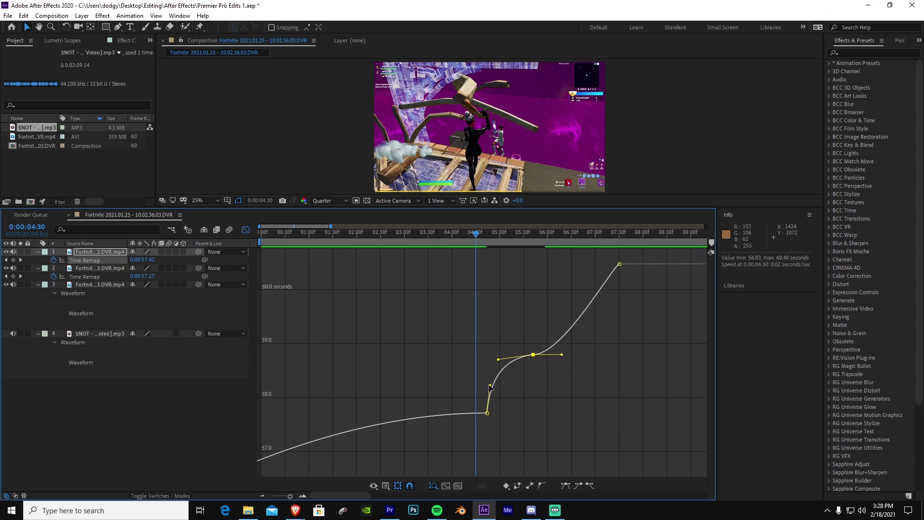
{"action": "left_click_drag", "start_coordinate": [490, 386], "coordinate": [490, 378]}
Preview the adjusted ramp and move its end keyframe earlier, to about 0:00:05:26
{"action": "key", "text": "space"}
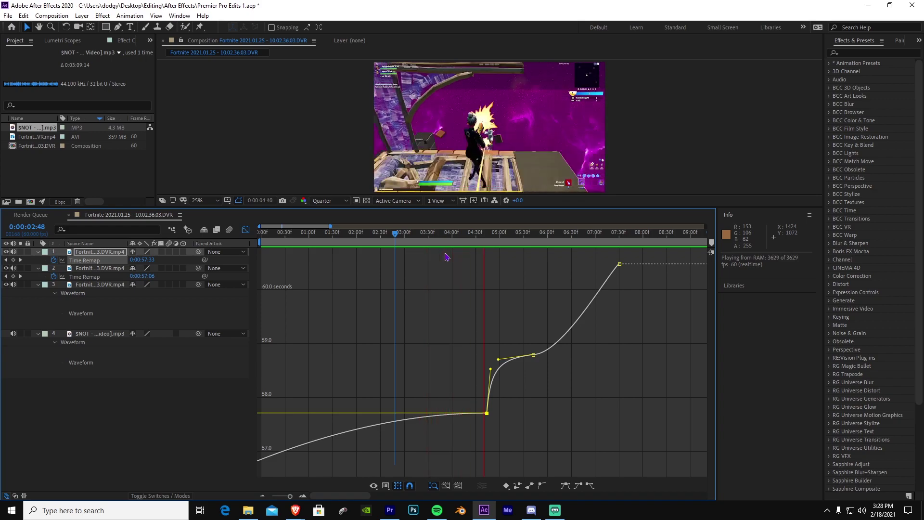
{"action": "key", "text": "space"}
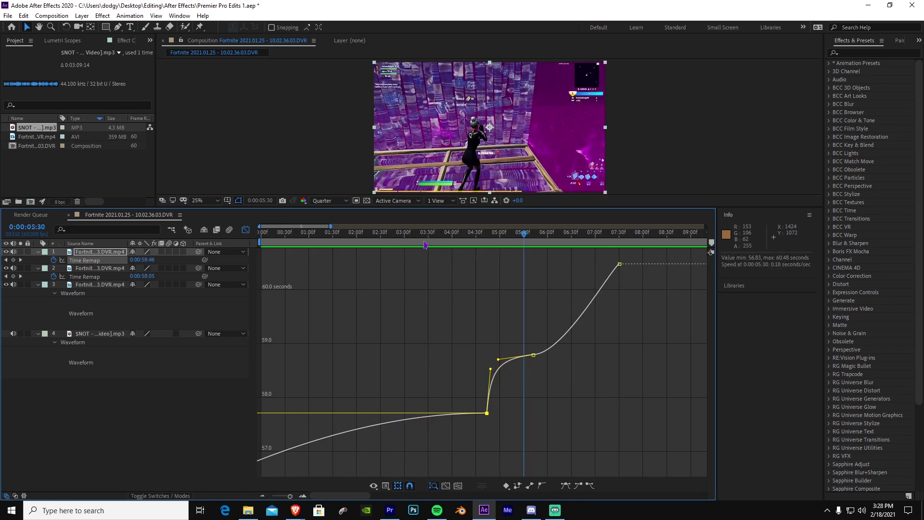
{"action": "left_click", "coordinate": [482, 258]}
{"action": "left_click_drag", "start_coordinate": [533, 356], "coordinate": [520, 361]}
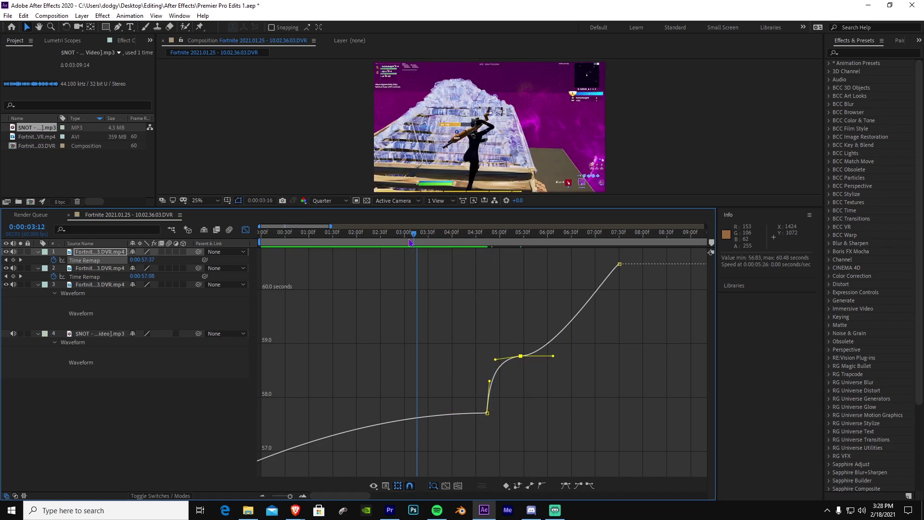
Preview the last piece's speed ramp around the shot and move the playhead to the shot near 0:00:04:46
{"action": "key", "text": "space"}
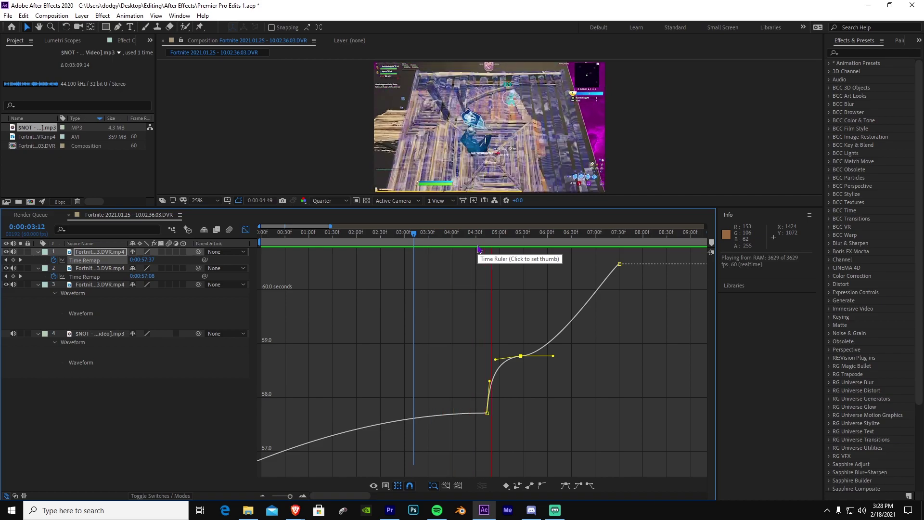
{"action": "key", "text": "space"}
{"action": "left_click_drag", "start_coordinate": [452, 243], "coordinate": [398, 243]}
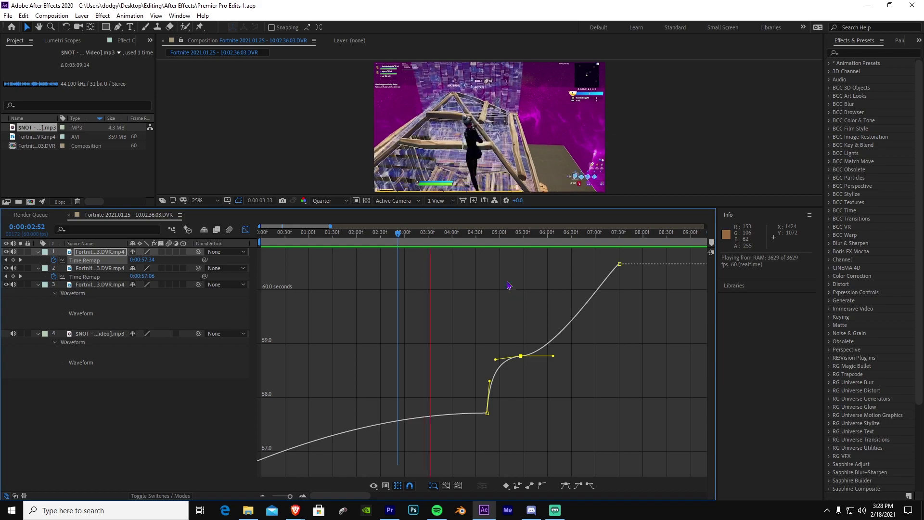
{"action": "key", "text": "space"}
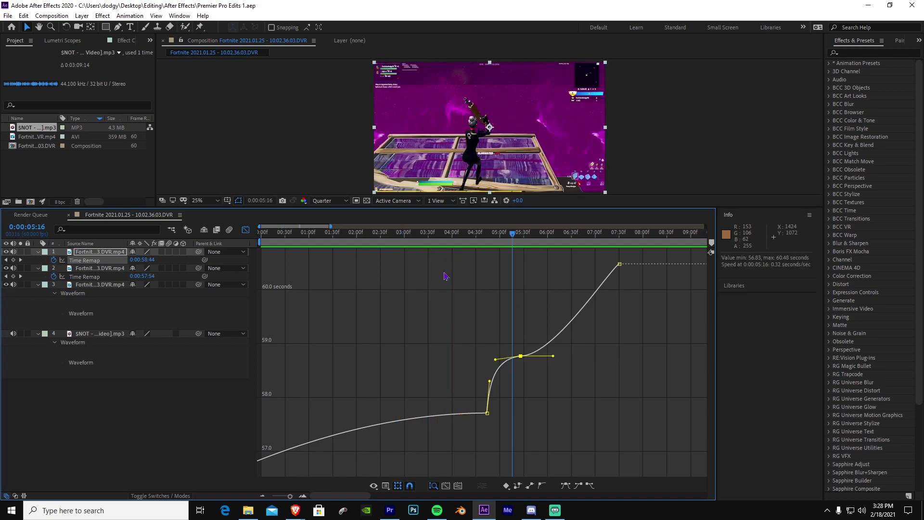
{"action": "key", "text": "space"}
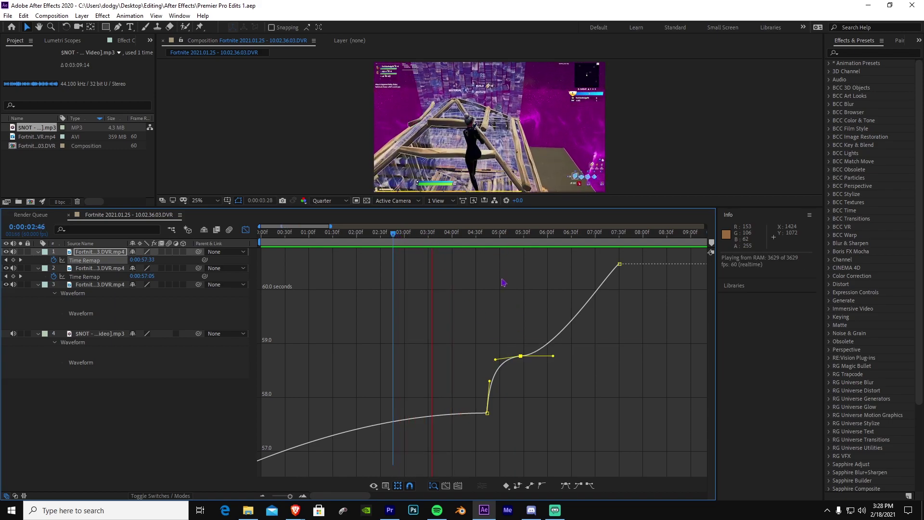
{"action": "left_click", "coordinate": [494, 241]}
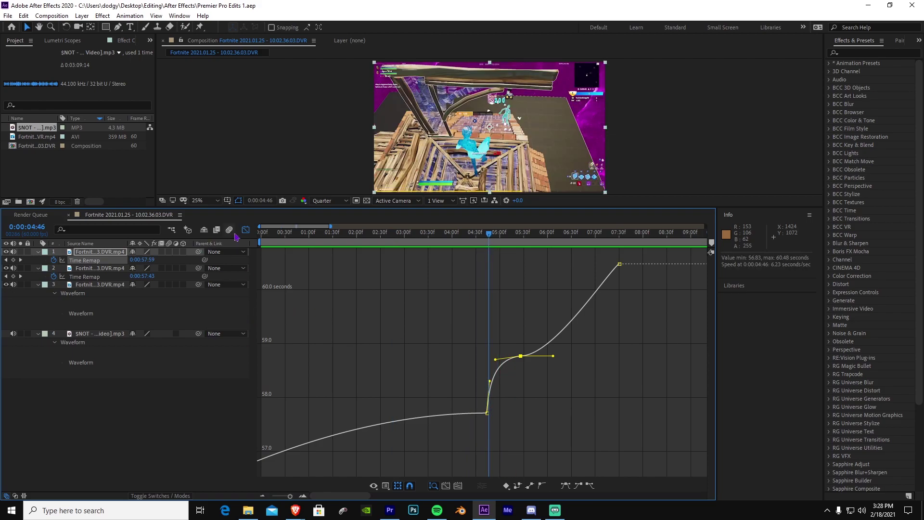
Leave the graph view and enable frame blending on the two time-remapped gameplay pieces, layers 1 and 2
{"action": "left_click", "coordinate": [246, 231]}
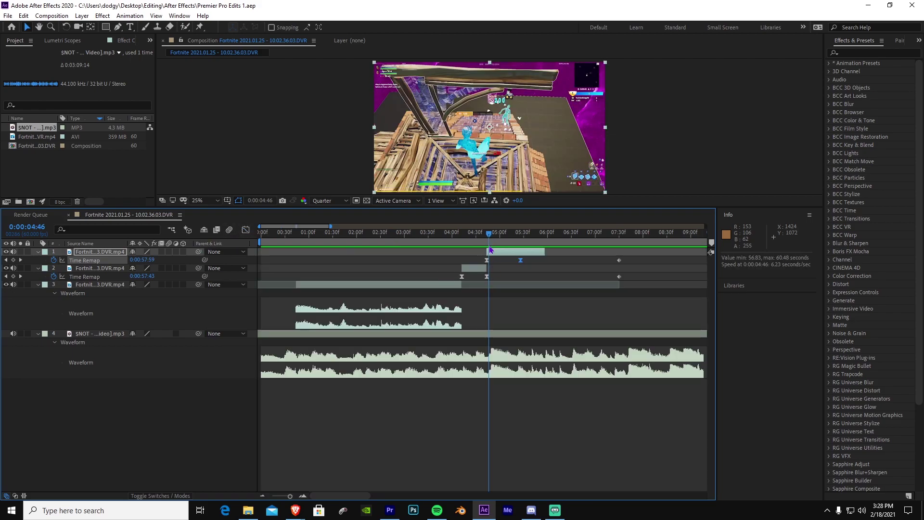
{"action": "left_click", "coordinate": [518, 254]}
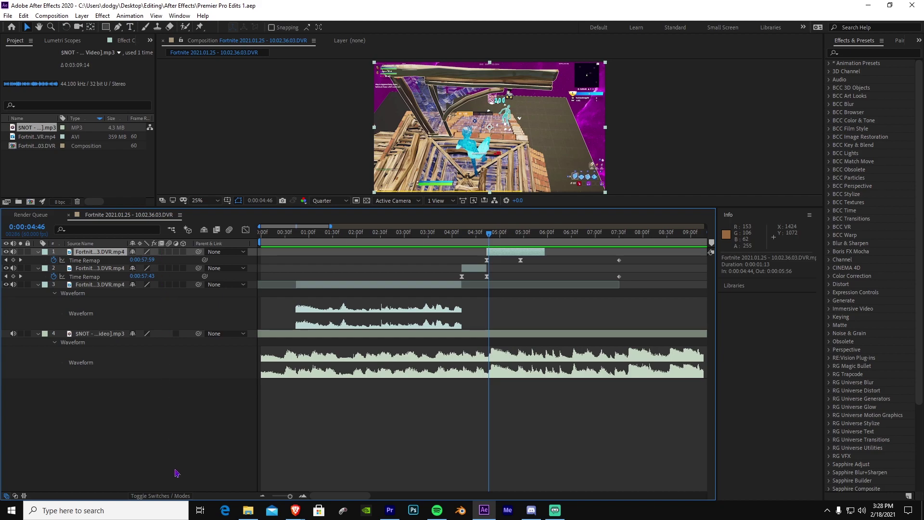
{"action": "left_click", "coordinate": [171, 496]}
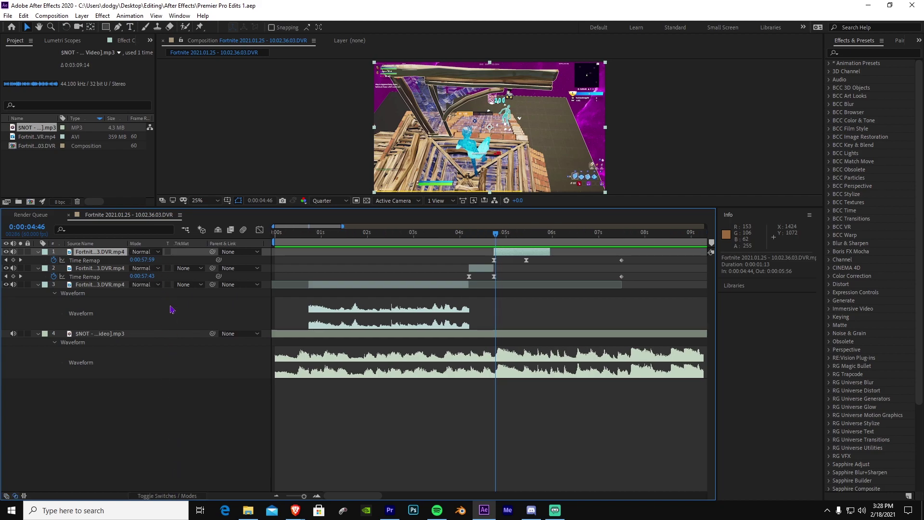
{"action": "left_click", "coordinate": [170, 496]}
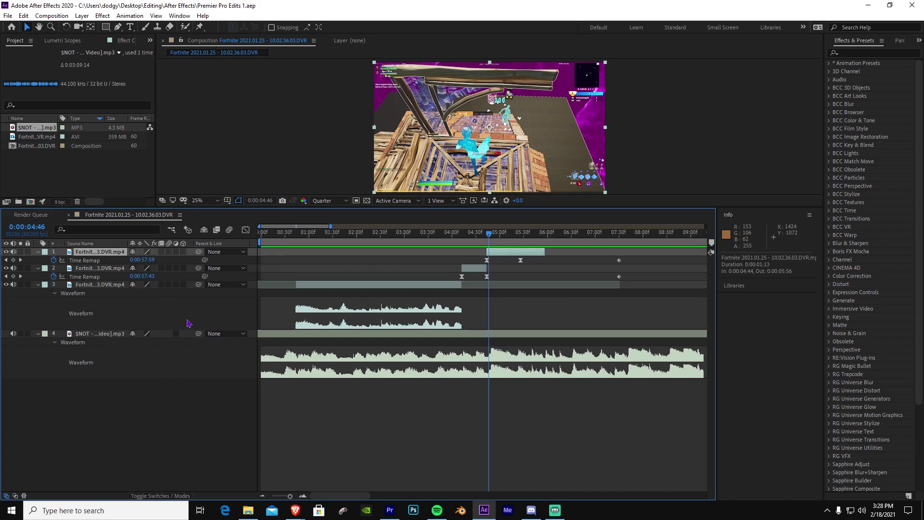
{"action": "left_click", "coordinate": [161, 252]}
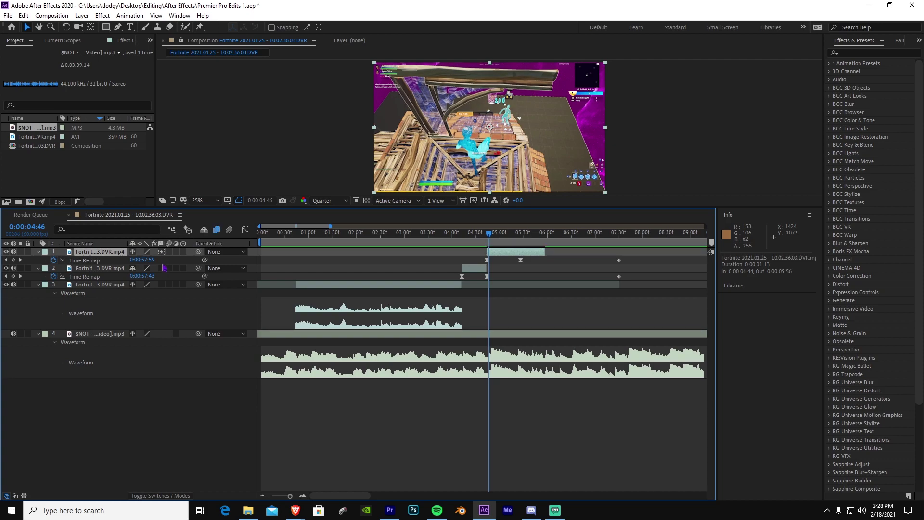
Preview the frame-blended ramp from about 0:00:03:50, then replay it from about 0:00:03:44
{"action": "left_click_drag", "start_coordinate": [452, 246], "coordinate": [444, 246]}
{"action": "key", "text": "space"}
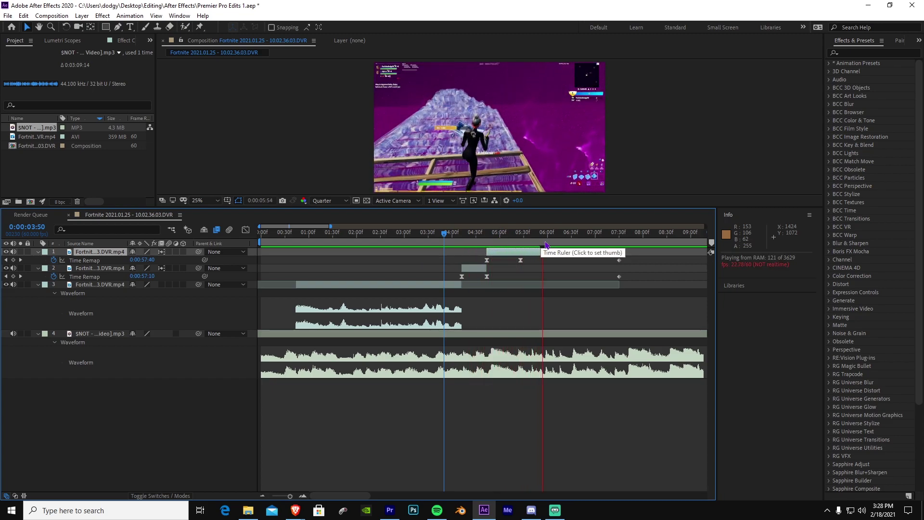
{"action": "key", "text": "space"}
{"action": "left_click", "coordinate": [438, 243]}
{"action": "key", "text": "space"}
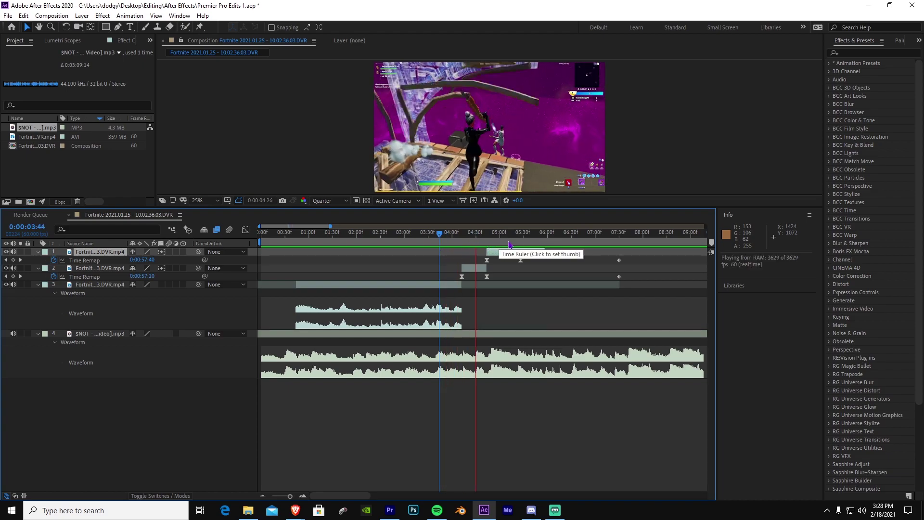
{"action": "key", "text": "space"}
{"action": "left_click", "coordinate": [489, 243]}
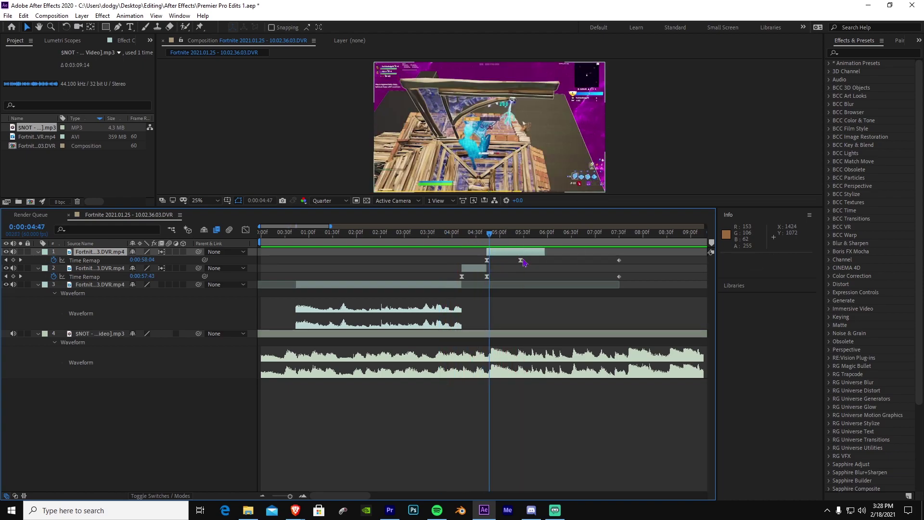
Select the last piece's first two time-remap keyframes, reopen their graph, and replay the section leading into the shot
{"action": "left_click_drag", "start_coordinate": [524, 262], "coordinate": [483, 256]}
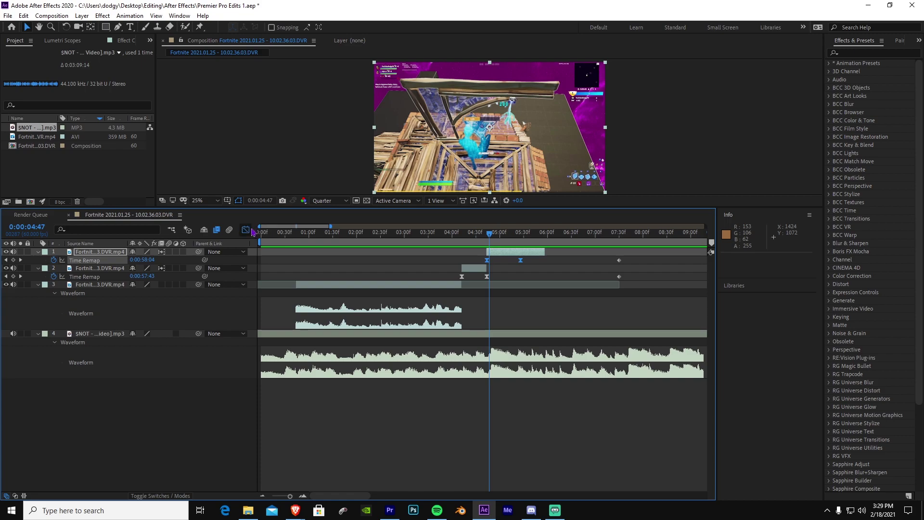
{"action": "left_click", "coordinate": [246, 230]}
{"action": "left_click", "coordinate": [486, 243]}
{"action": "left_click", "coordinate": [497, 333]}
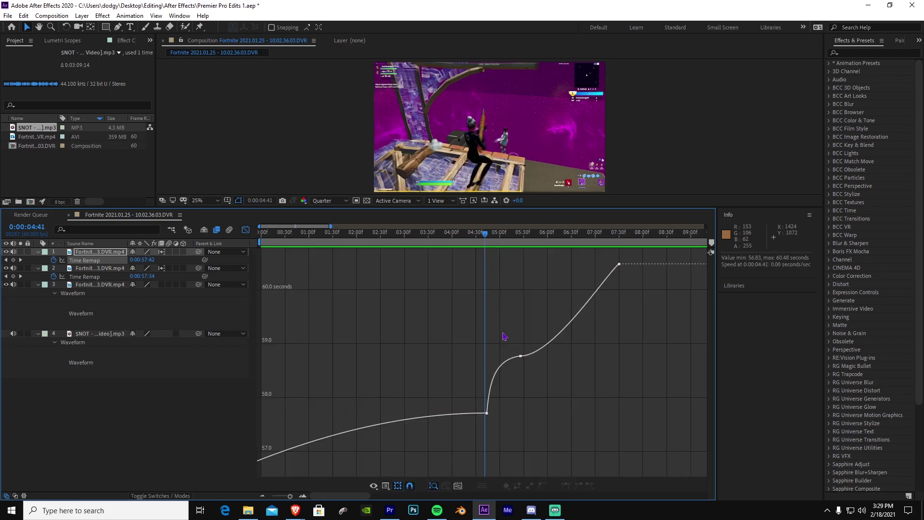
{"action": "key", "text": "space"}
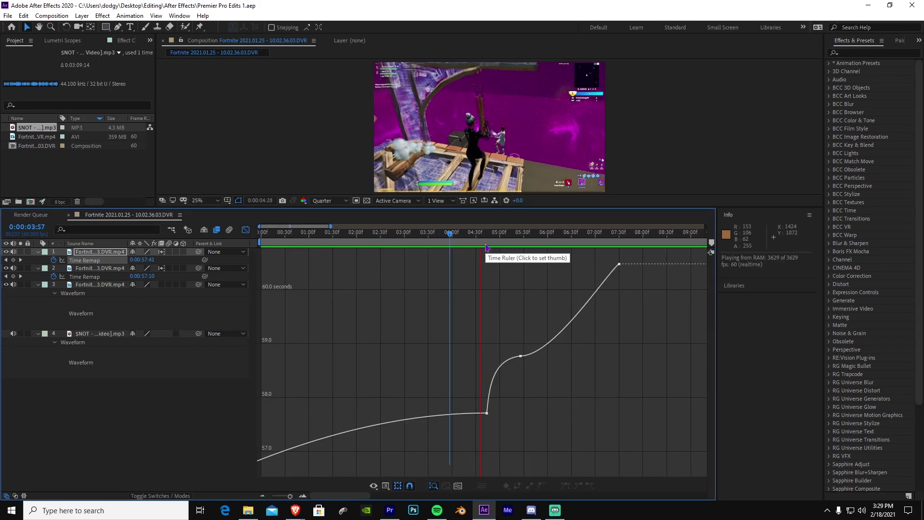
{"action": "left_click", "coordinate": [486, 246]}
Try raising the last piece's ramp-end keyframe to 59.25 seconds at 0:00:05:31, and preview the faster ramp
{"action": "scroll", "coordinate": [497, 371], "scroll_direction": "up", "scroll_amount": 5}
{"action": "scroll", "coordinate": [497, 371], "scroll_direction": "down", "scroll_amount": 5}
{"action": "left_click", "coordinate": [524, 356]}
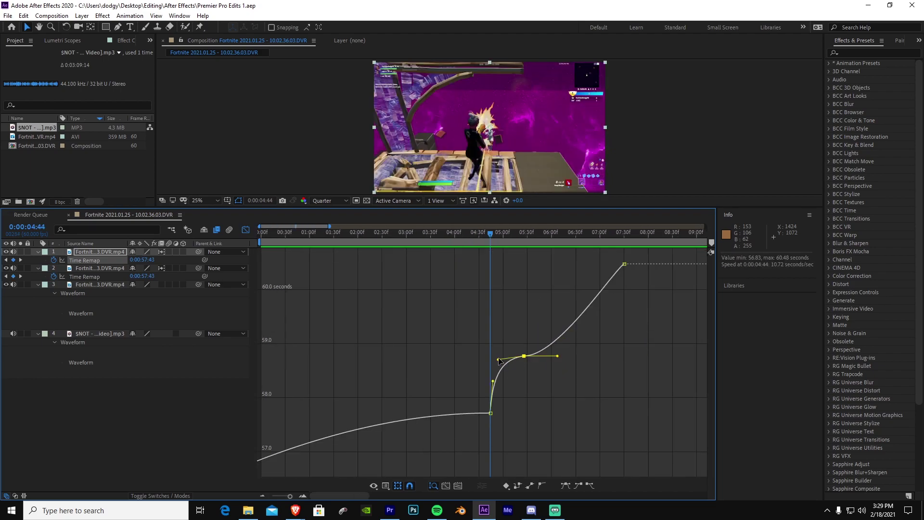
{"action": "left_click_drag", "start_coordinate": [524, 356], "coordinate": [528, 330]}
{"action": "left_click", "coordinate": [442, 235]}
{"action": "key", "text": "space"}
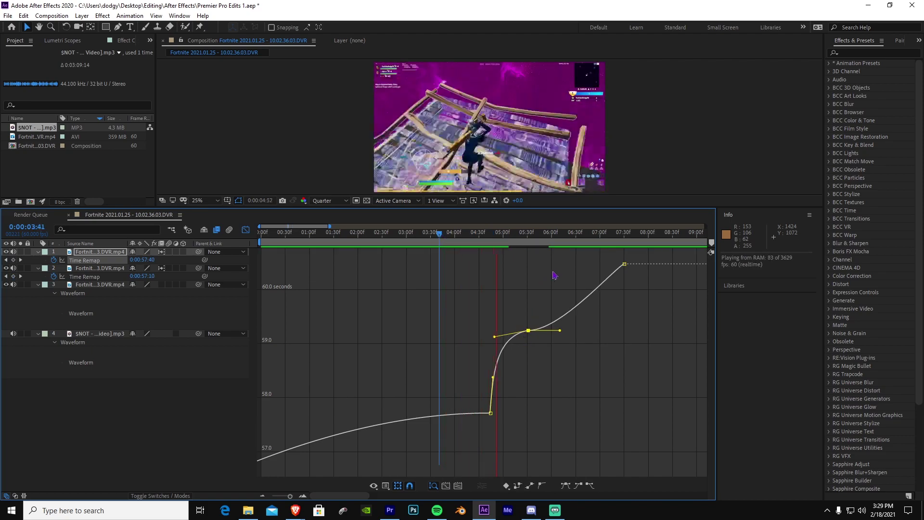
{"action": "key", "text": "space"}
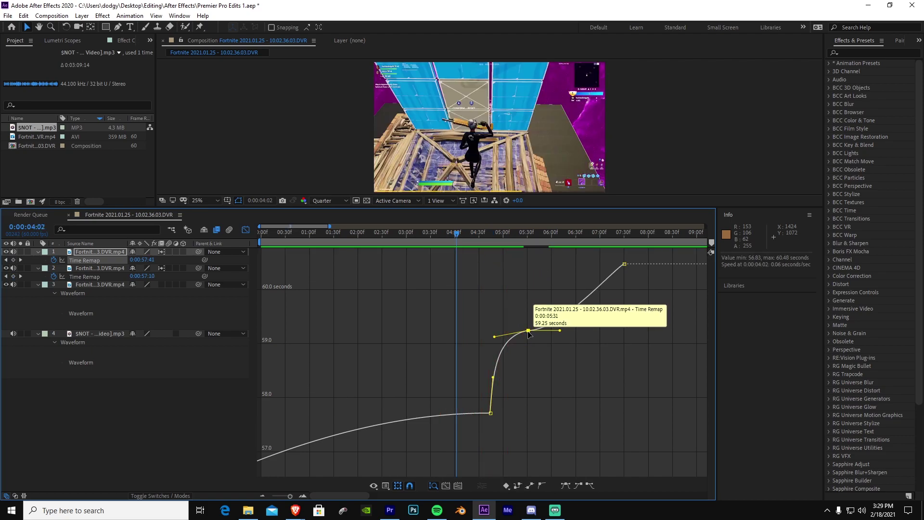
Try moving the ramp-end keyframe earlier and lower, ending at about 58.6 seconds at 0:00:05:00, and preview the ramp
{"action": "left_click_drag", "start_coordinate": [527, 332], "coordinate": [508, 345]}
{"action": "key", "text": "space"}
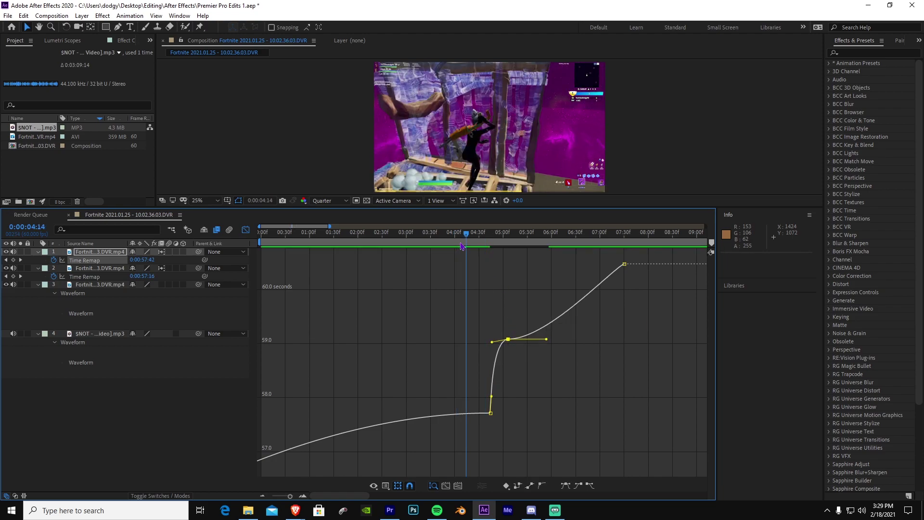
{"action": "left_click", "coordinate": [484, 244]}
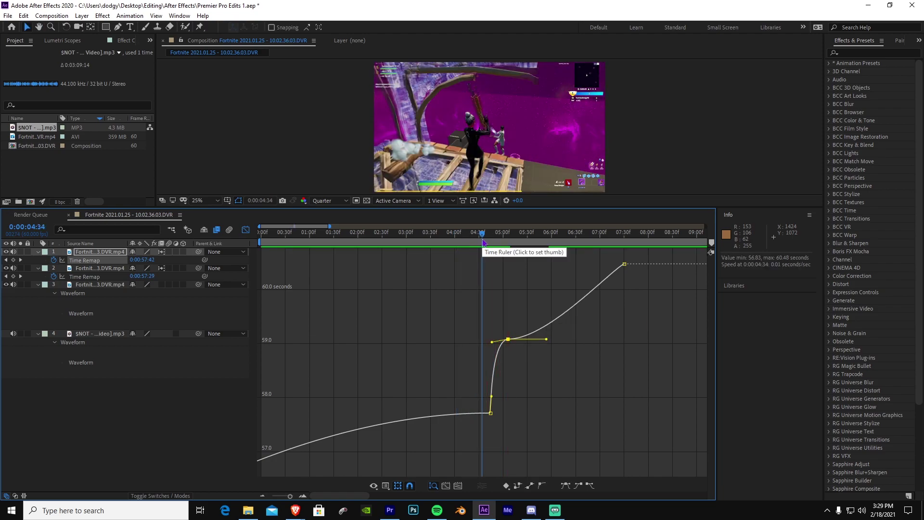
{"action": "left_click_drag", "start_coordinate": [508, 342], "coordinate": [502, 362]}
{"action": "left_click", "coordinate": [473, 245]}
{"action": "key", "text": "space"}
{"action": "left_click", "coordinate": [488, 244]}
Lower the last piece's ramp-end keyframe to about 58.3 seconds at about 0:00:04:56, and preview the shorter ramp
{"action": "scroll", "coordinate": [516, 385], "scroll_direction": "up", "scroll_amount": 2}
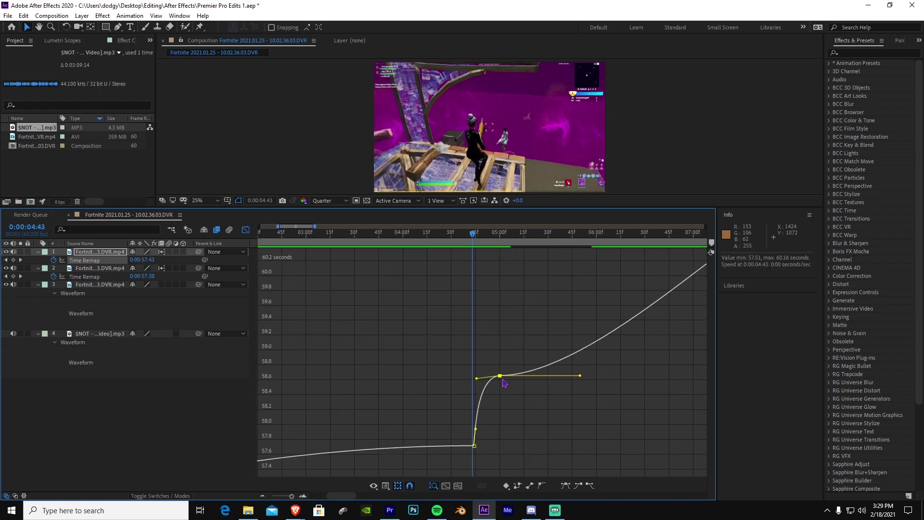
{"action": "left_click_drag", "start_coordinate": [501, 378], "coordinate": [494, 411]}
{"action": "key", "text": "space"}
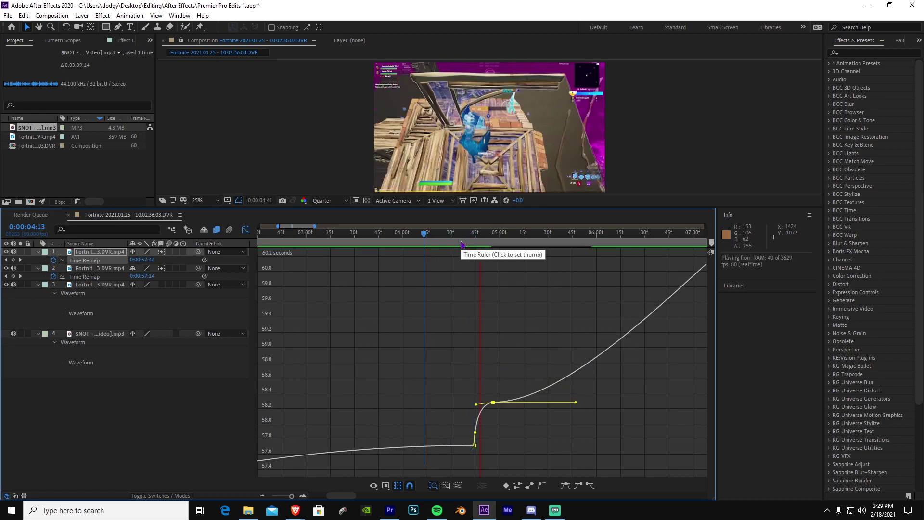
{"action": "key", "text": "space"}
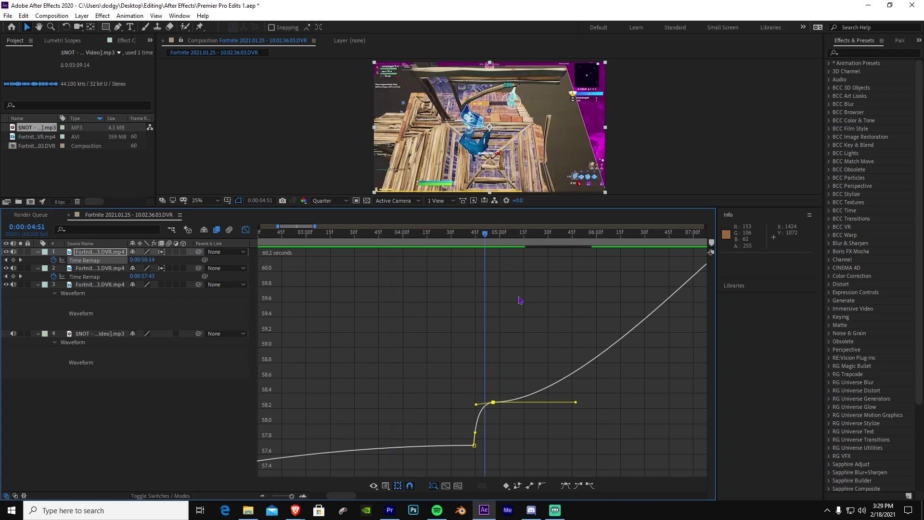
Angle the ramp-end keyframe's outgoing handle upward for a faster exit, save the project, and preview from about 0:00:03:13
{"action": "left_click_drag", "start_coordinate": [577, 404], "coordinate": [567, 390]}
{"action": "key", "text": "space"}
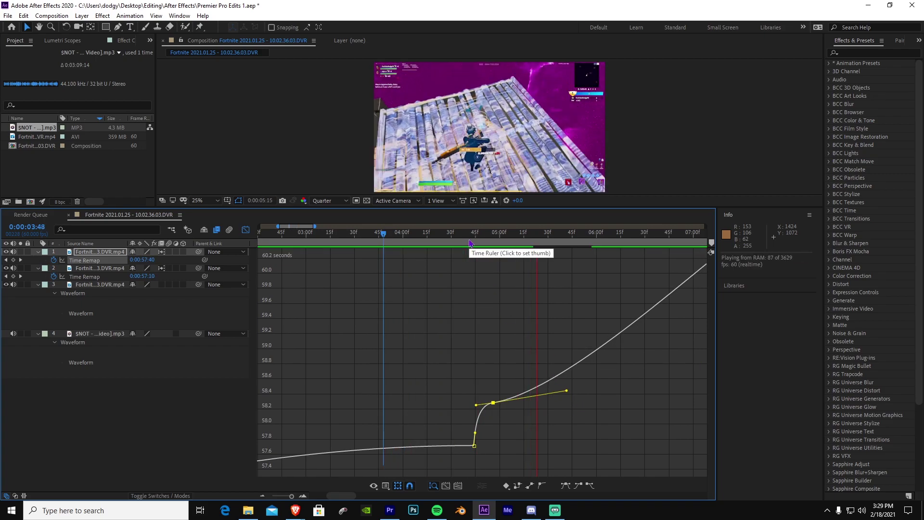
{"action": "key", "text": "space"}
{"action": "scroll", "coordinate": [341, 343], "scroll_direction": "down", "scroll_amount": 5}
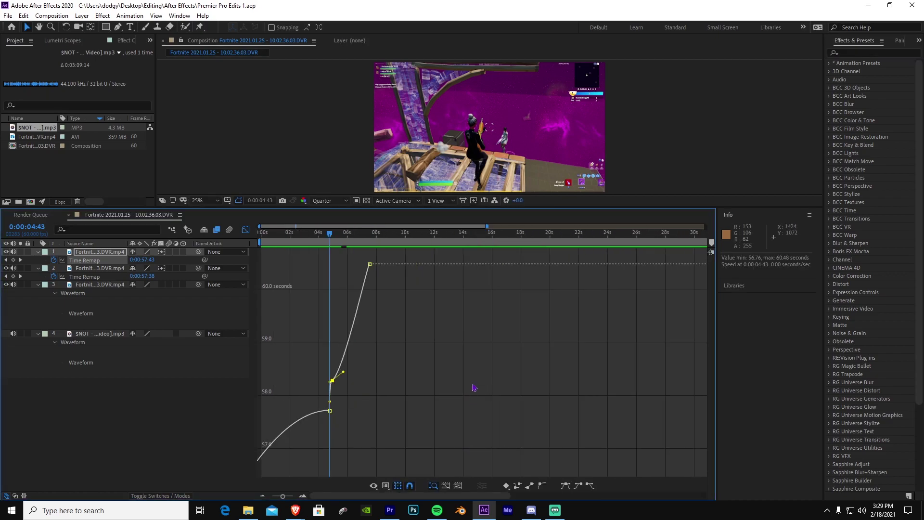
{"action": "scroll", "coordinate": [341, 343], "scroll_direction": "up", "scroll_amount": 5}
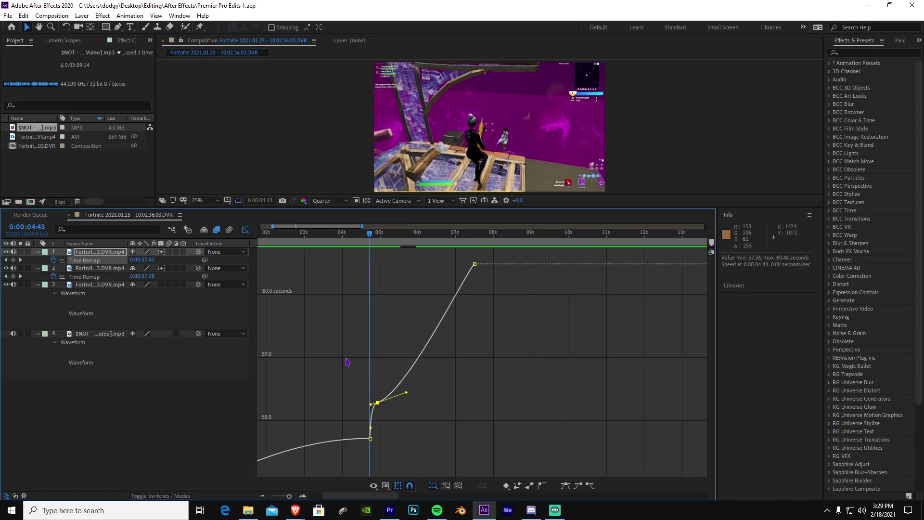
{"action": "left_click_drag", "start_coordinate": [369, 247], "coordinate": [309, 246]}
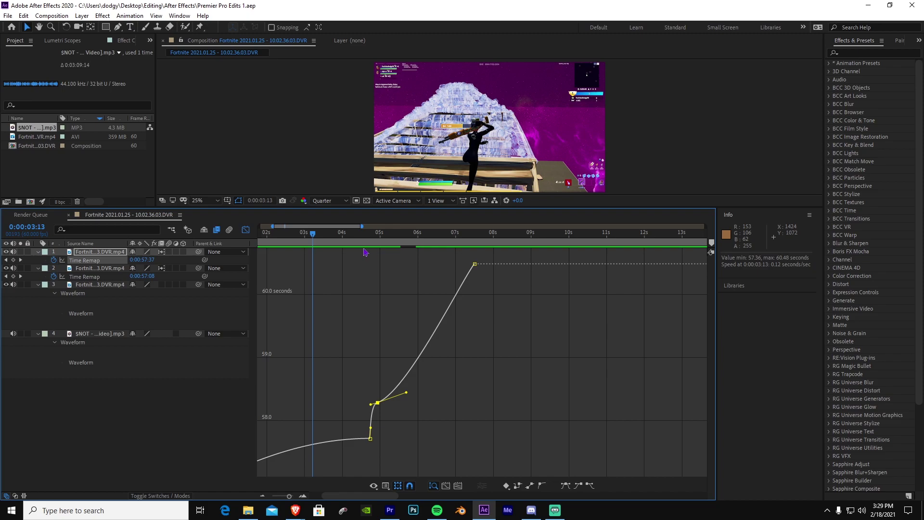
{"action": "key", "text": "space"}
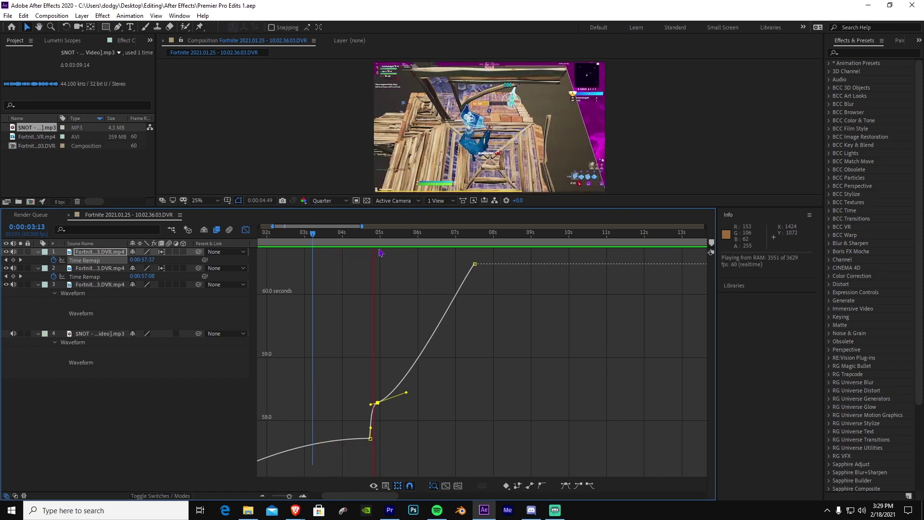
{"action": "key", "text": "space"}
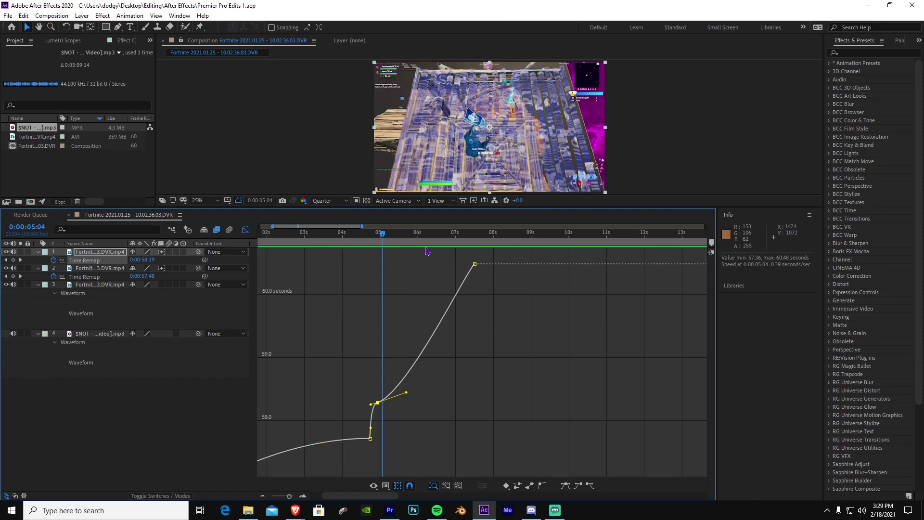
Leave the graph view, select the first gameplay piece, and check the Kills Videos sequence in Premiere Pro before returning to After Effects
{"action": "left_click", "coordinate": [246, 230]}
{"action": "left_click", "coordinate": [325, 284]}
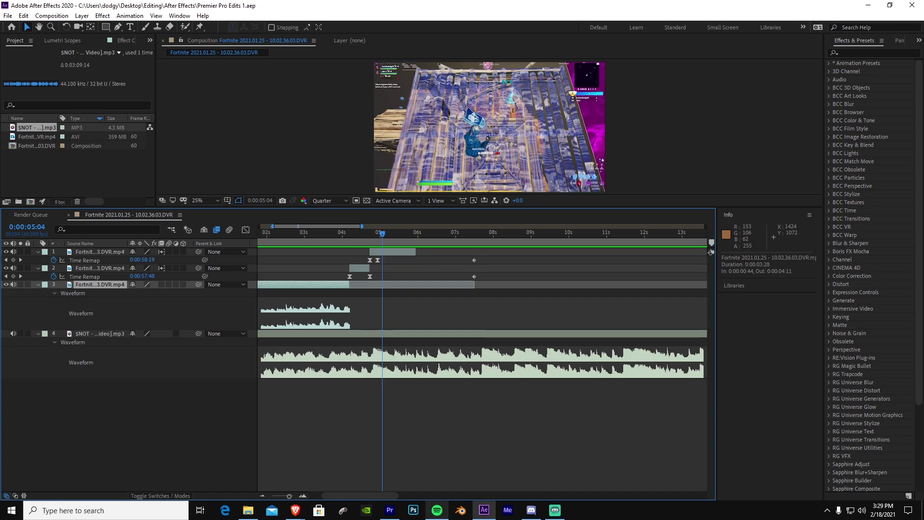
{"action": "left_click", "coordinate": [391, 510]}
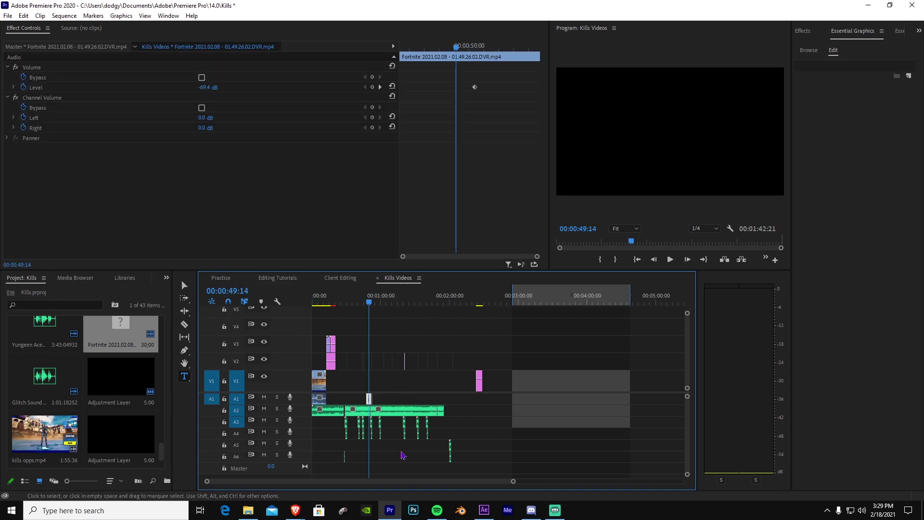
{"action": "left_click", "coordinate": [484, 510]}
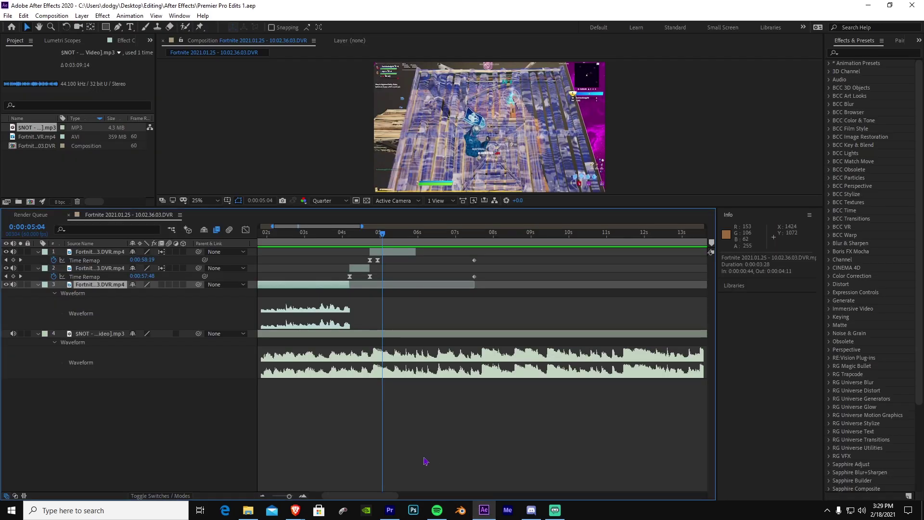
{"action": "left_click", "coordinate": [391, 511]}
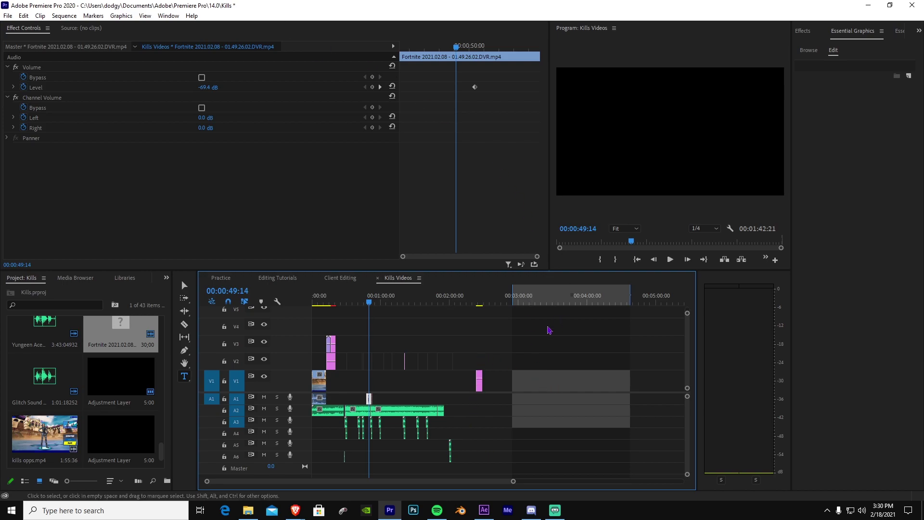
{"action": "left_click", "coordinate": [484, 511]}
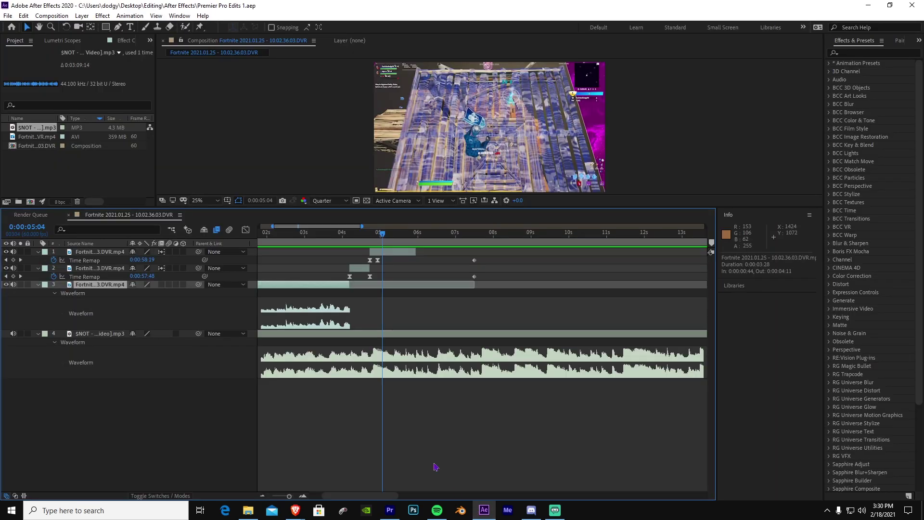
Switch to Premiere Pro, view the Kills Videos sequence's opening clip at 00:00:06:18, and return to After Effects
{"action": "left_click", "coordinate": [390, 510]}
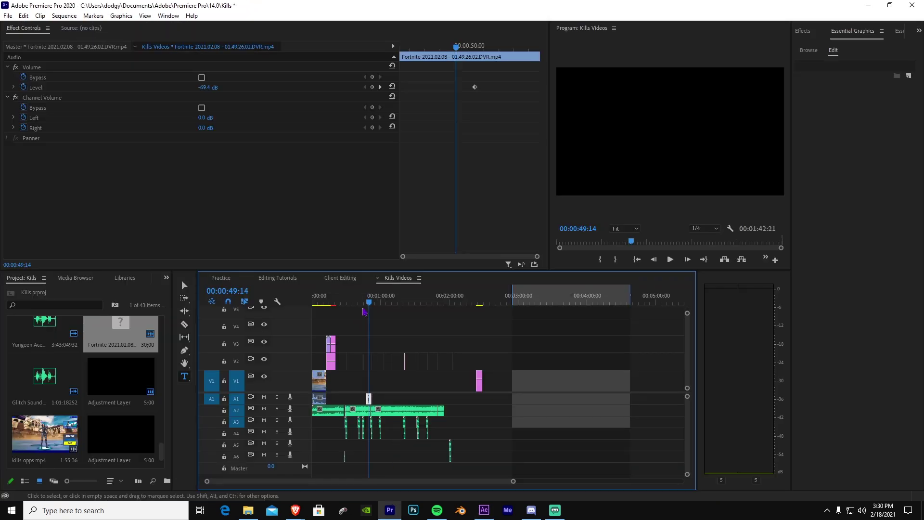
{"action": "left_click_drag", "start_coordinate": [360, 299], "coordinate": [330, 301]}
{"action": "left_click", "coordinate": [319, 300]}
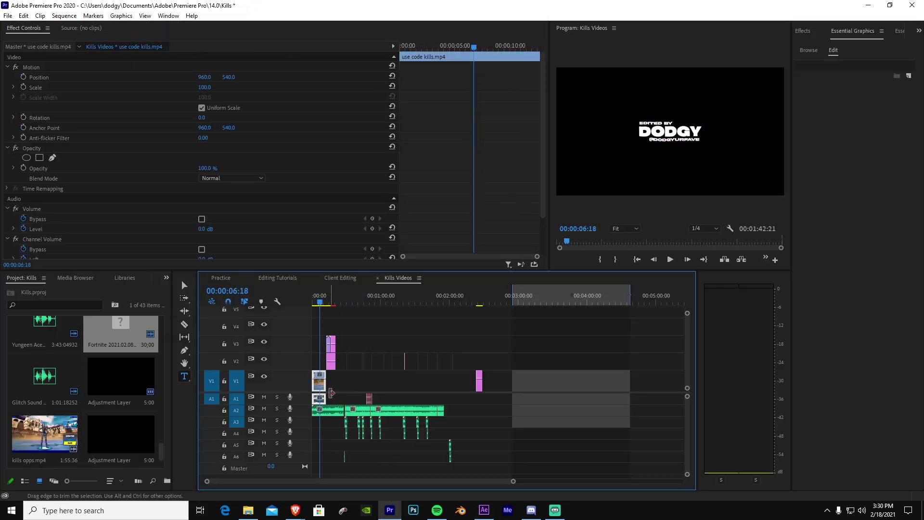
{"action": "left_click", "coordinate": [482, 512]}
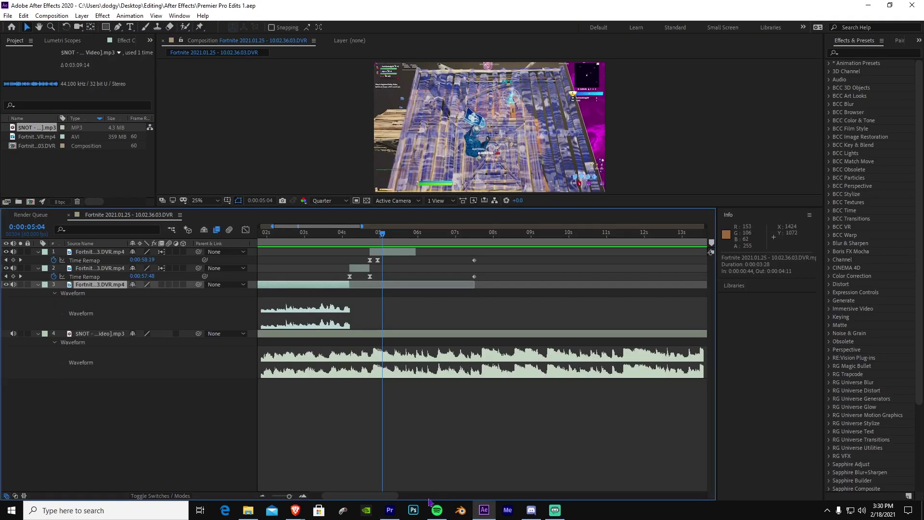
Try to replace the opening use code kills.mp4 clip in Premiere Pro with an After Effects composition, and return to After Effects
{"action": "left_click", "coordinate": [389, 510]}
{"action": "right_click", "coordinate": [321, 387]}
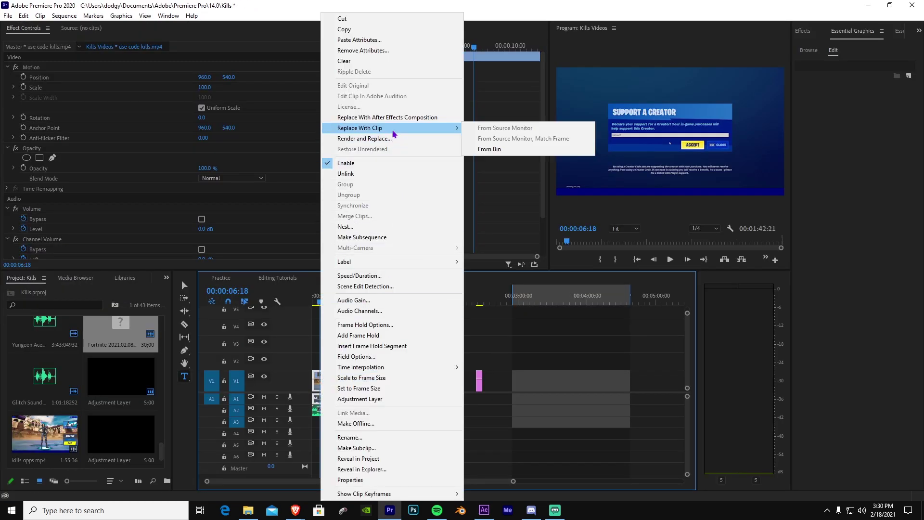
{"action": "left_click", "coordinate": [387, 117]}
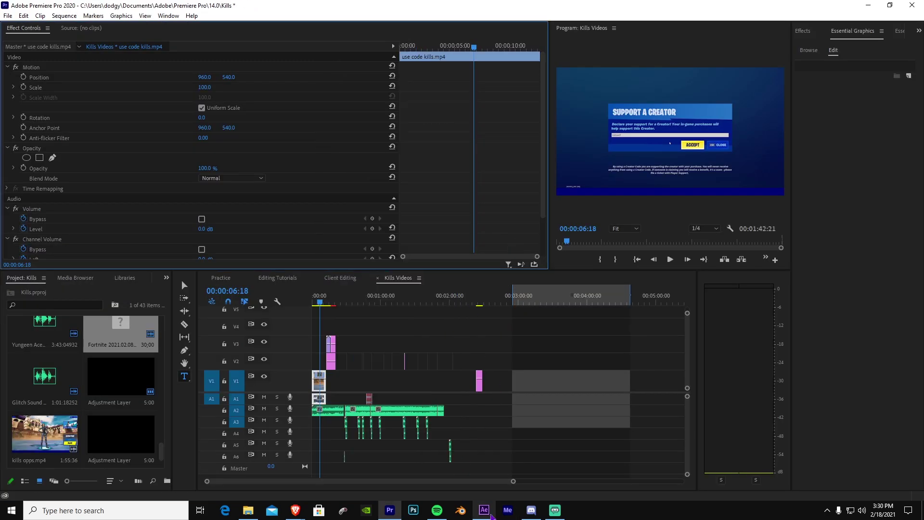
{"action": "left_click", "coordinate": [484, 510]}
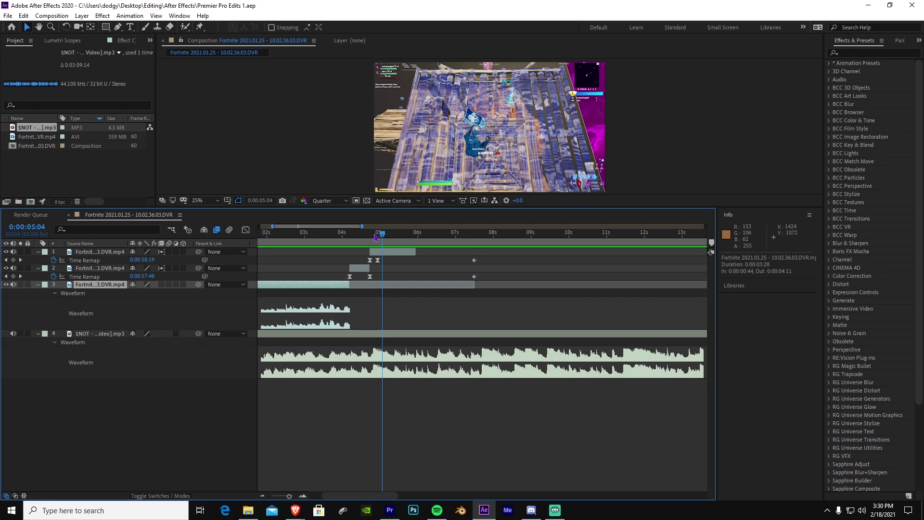
Preview the speed ramps from 0:00:03:35 and park the playhead at 0:00:04:44, where the last gameplay piece starts
{"action": "left_click_drag", "start_coordinate": [377, 234], "coordinate": [327, 233]}
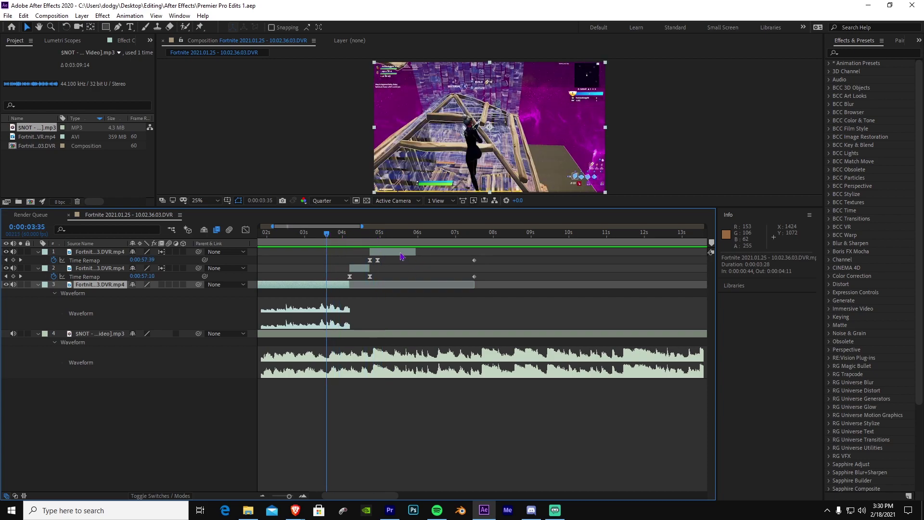
{"action": "key", "text": "space"}
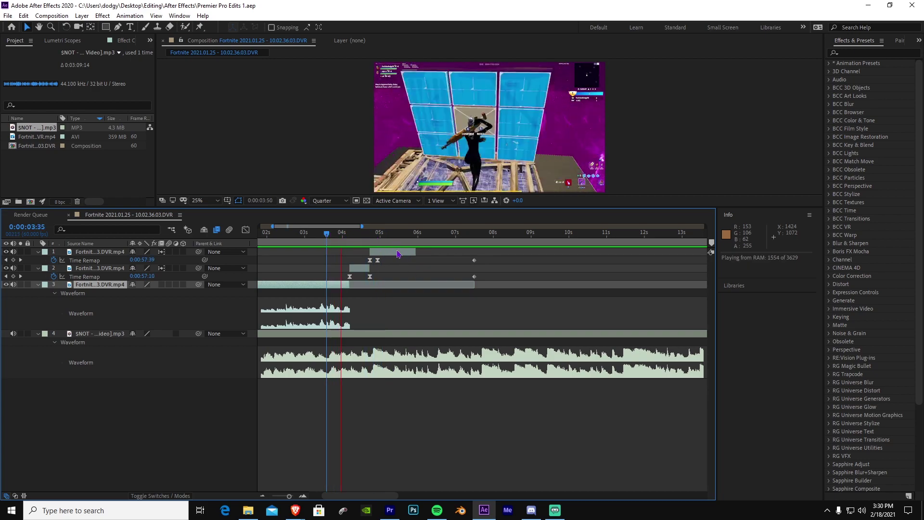
{"action": "key", "text": "space"}
{"action": "left_click", "coordinate": [373, 237]}
{"action": "left_click_drag", "start_coordinate": [374, 236], "coordinate": [370, 249]}
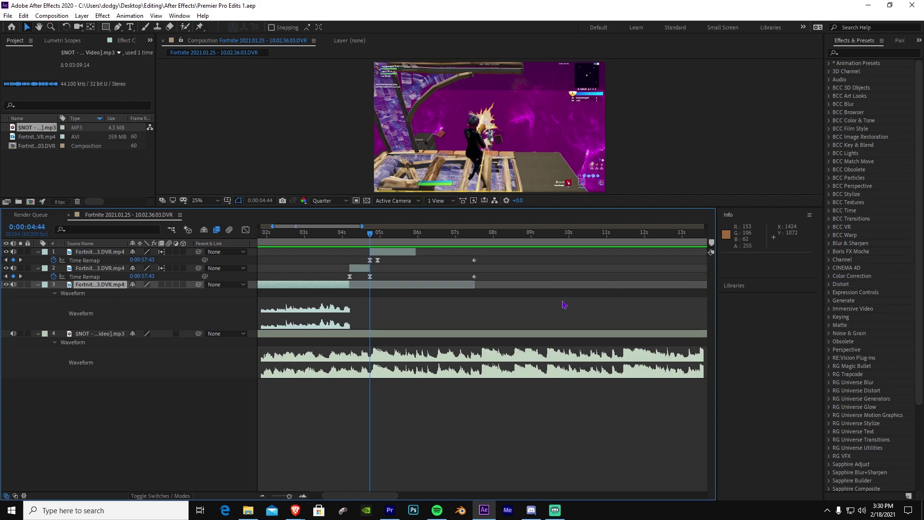